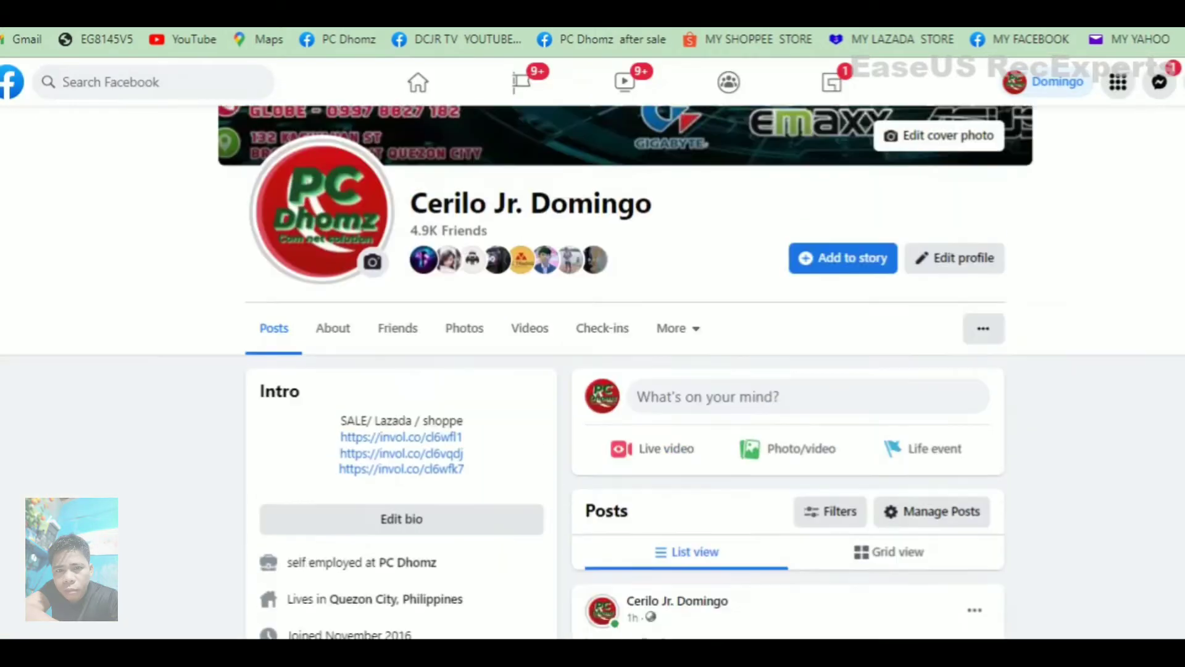
Look over the Facebook profile page, then reload with F5 to leave it.
scroll(592, 371, "up", 4)
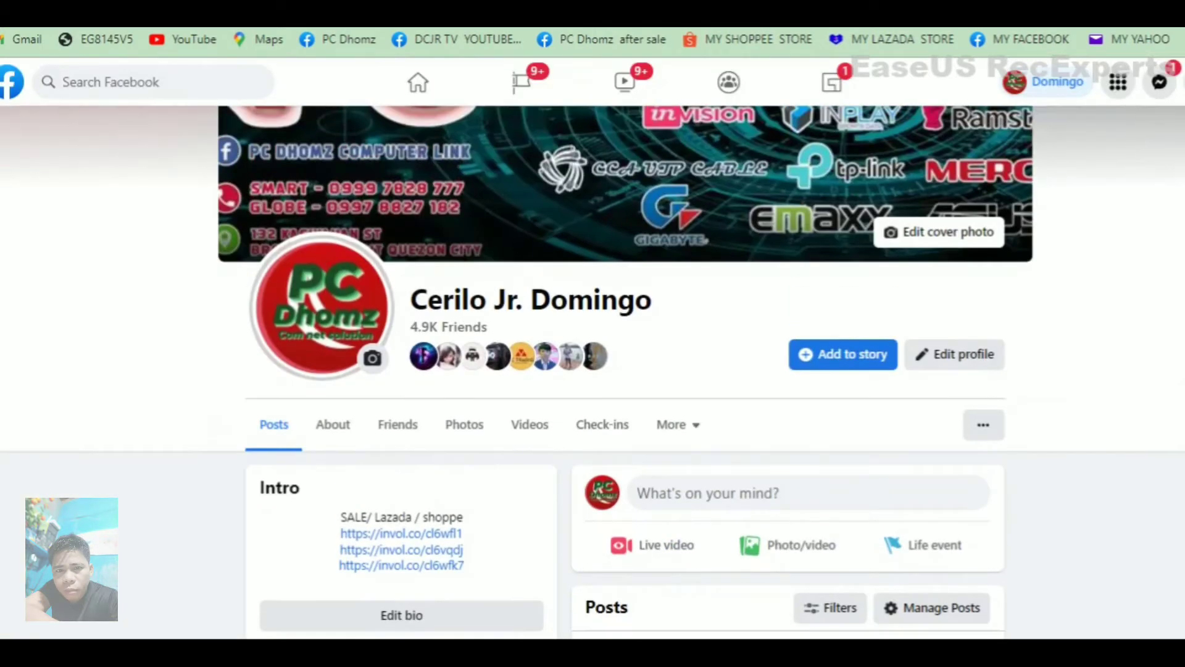
scroll(593, 371, "down", 9)
scroll(593, 370, "down", 3)
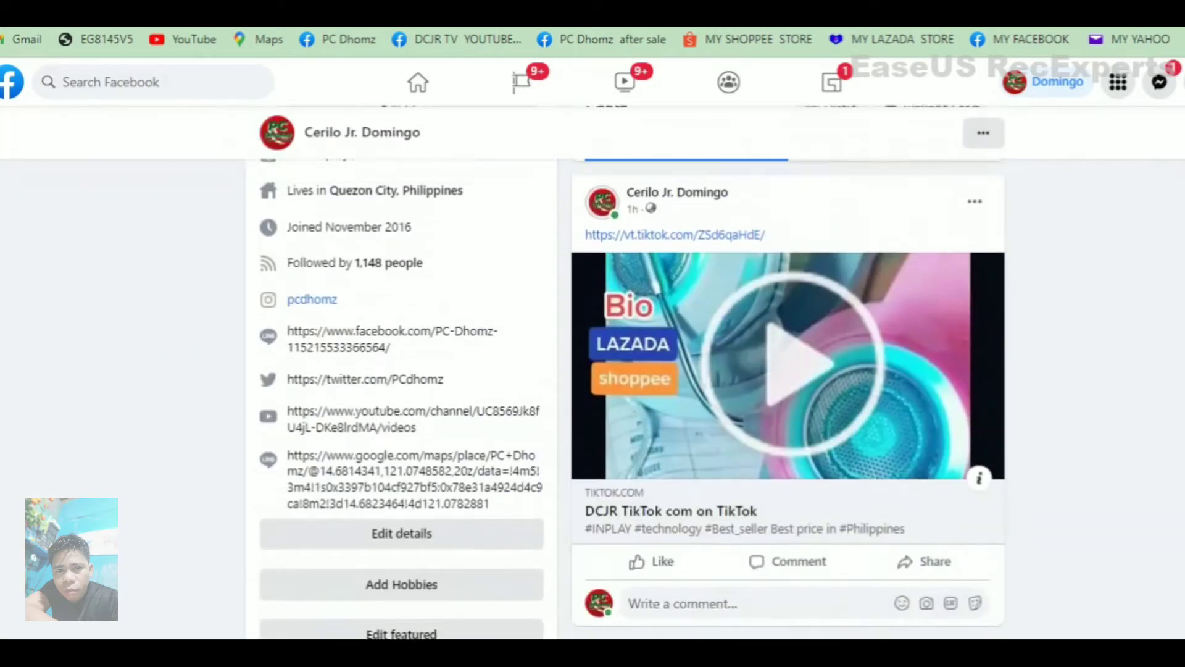
scroll(593, 371, "up", 5)
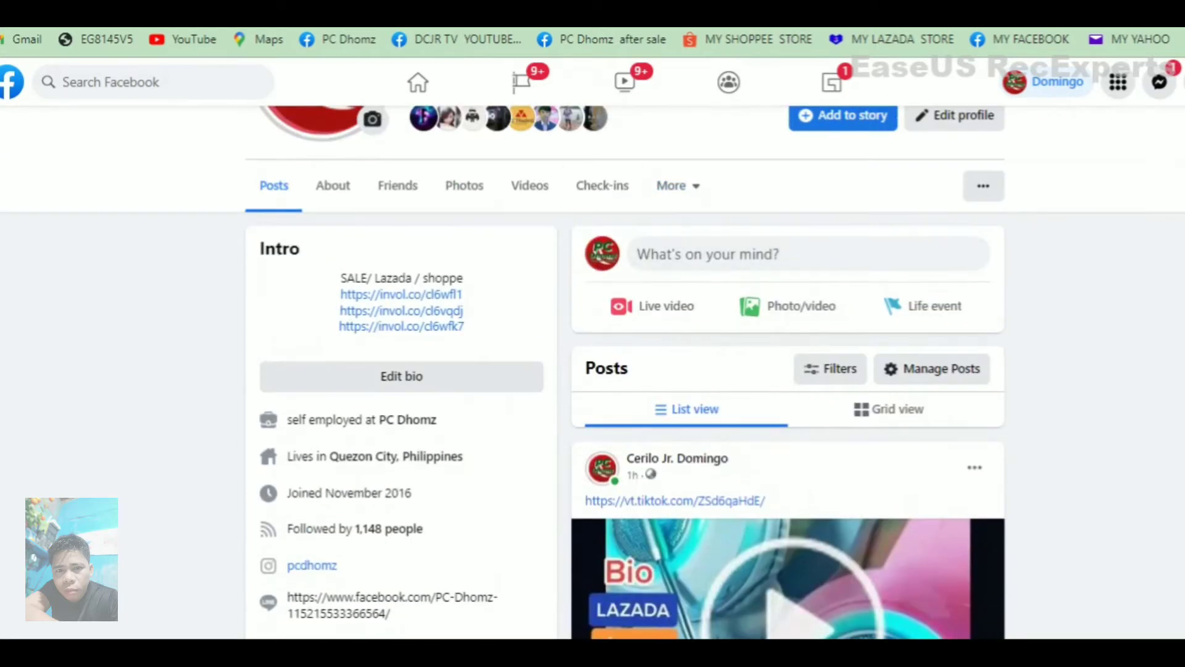
key("F5")
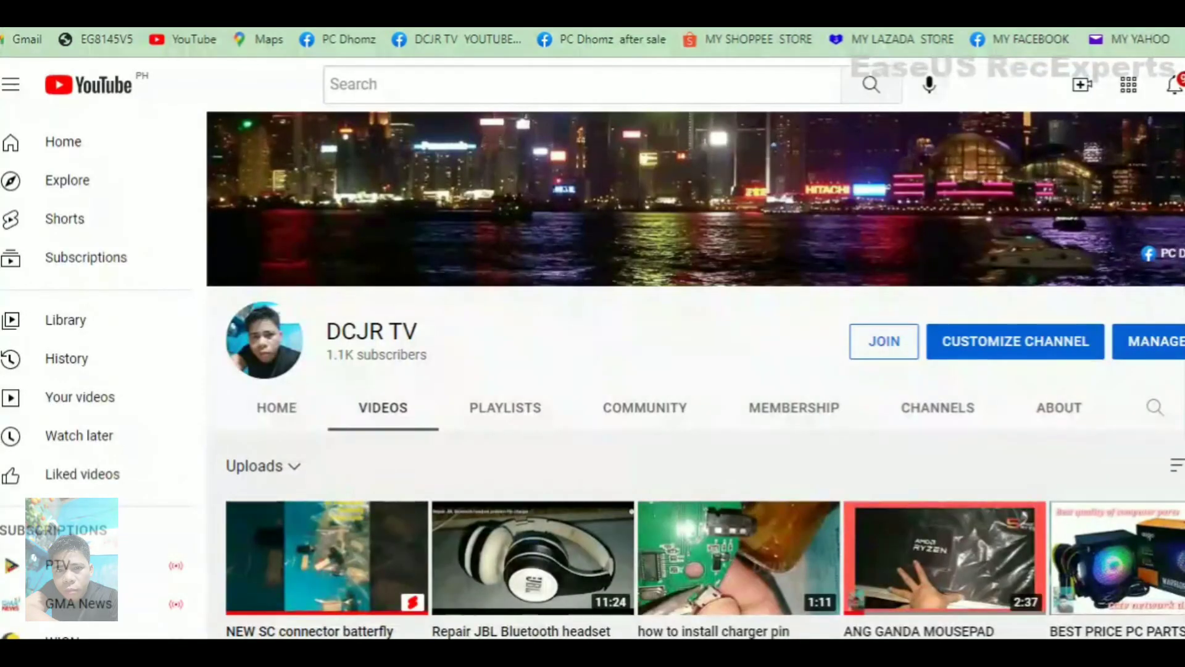
Scroll through the YouTube channel page.
scroll(695, 370, "down", 4)
scroll(695, 370, "up", 4)
scroll(695, 371, "down", 3)
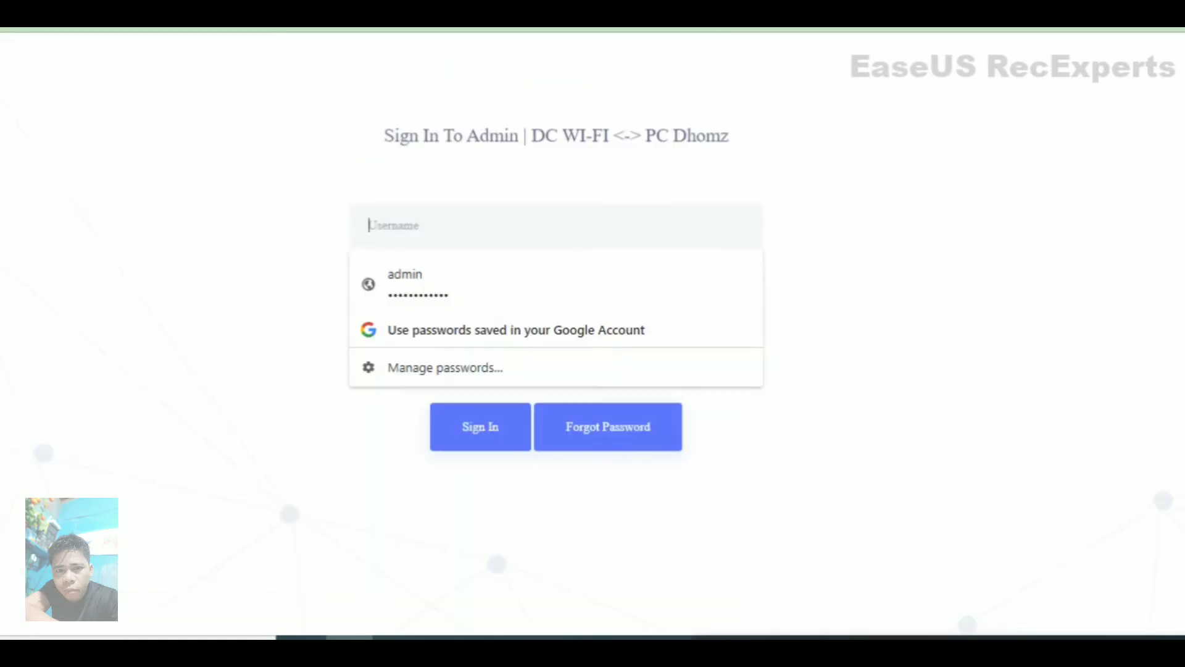
Sign in with the saved admin credentials and the displayed CAPTCHA code.
key("Down")
key("Return")
left_click(369, 351)
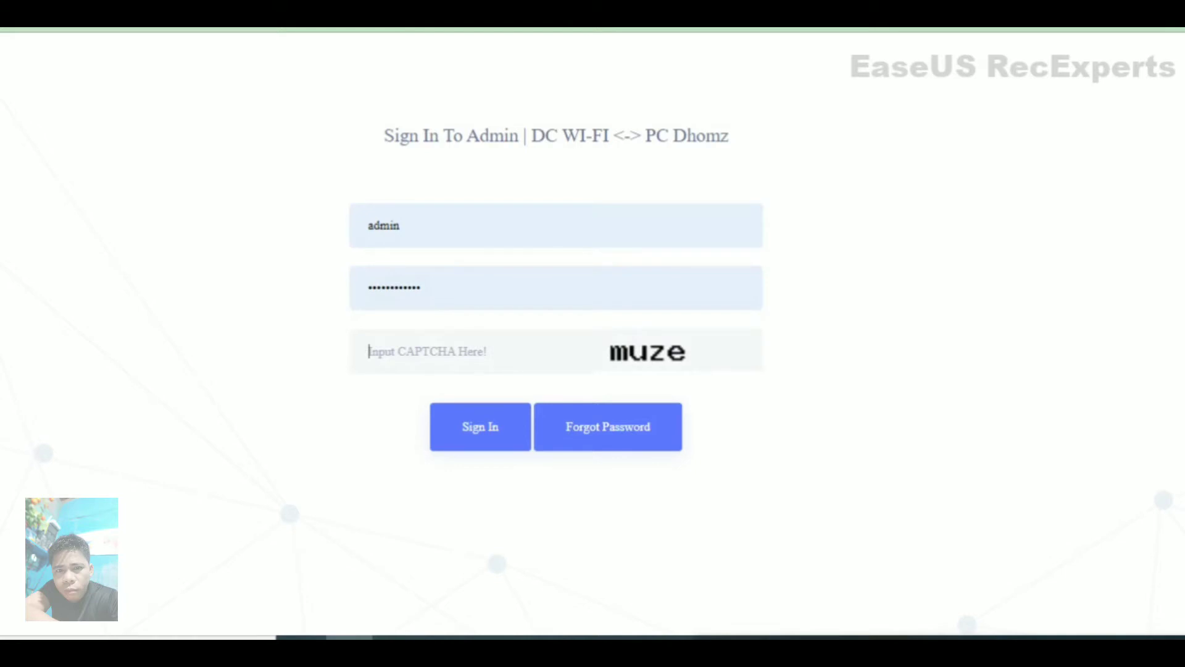
type("m")
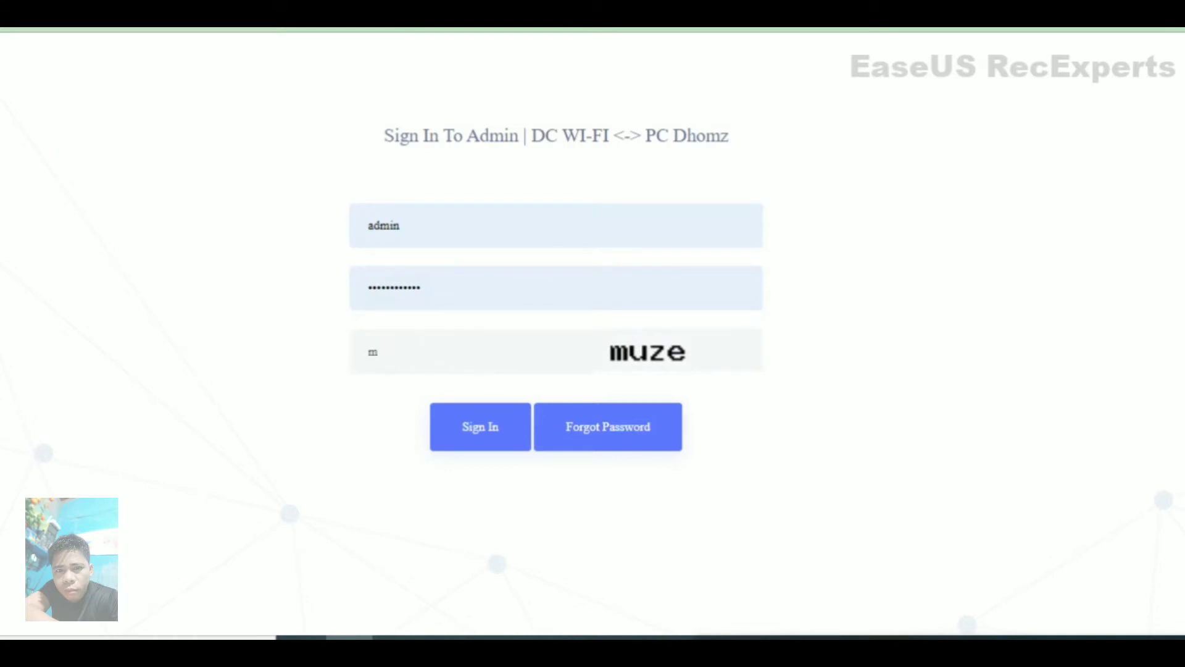
type("uze")
key("Tab")
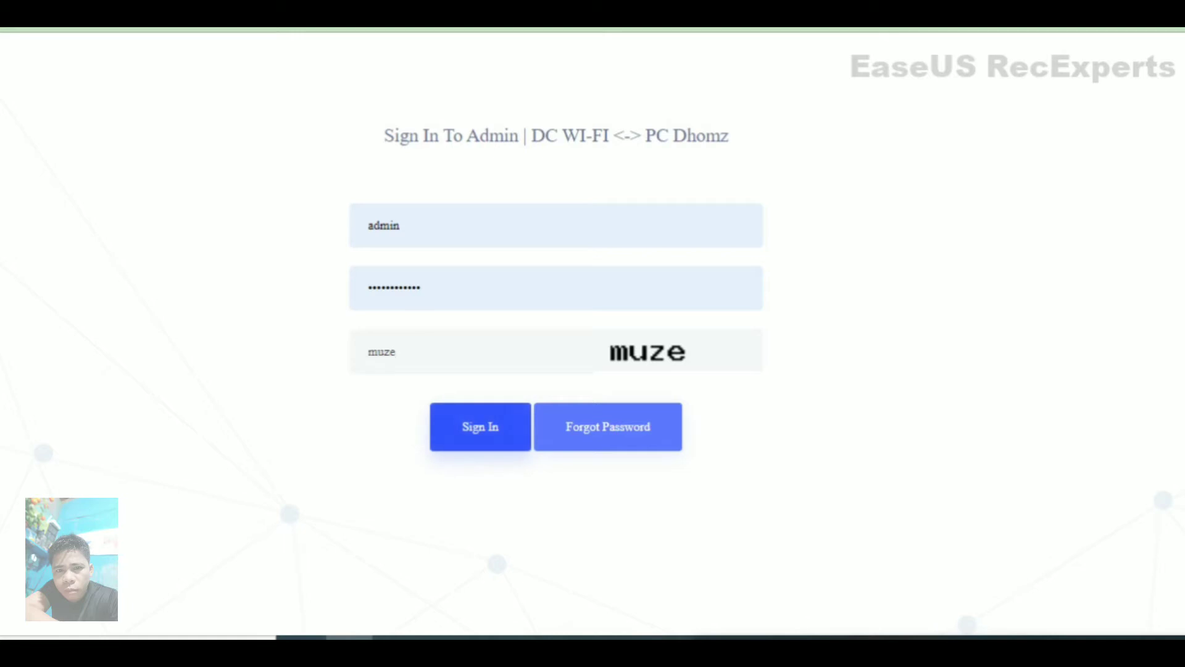
key("Return")
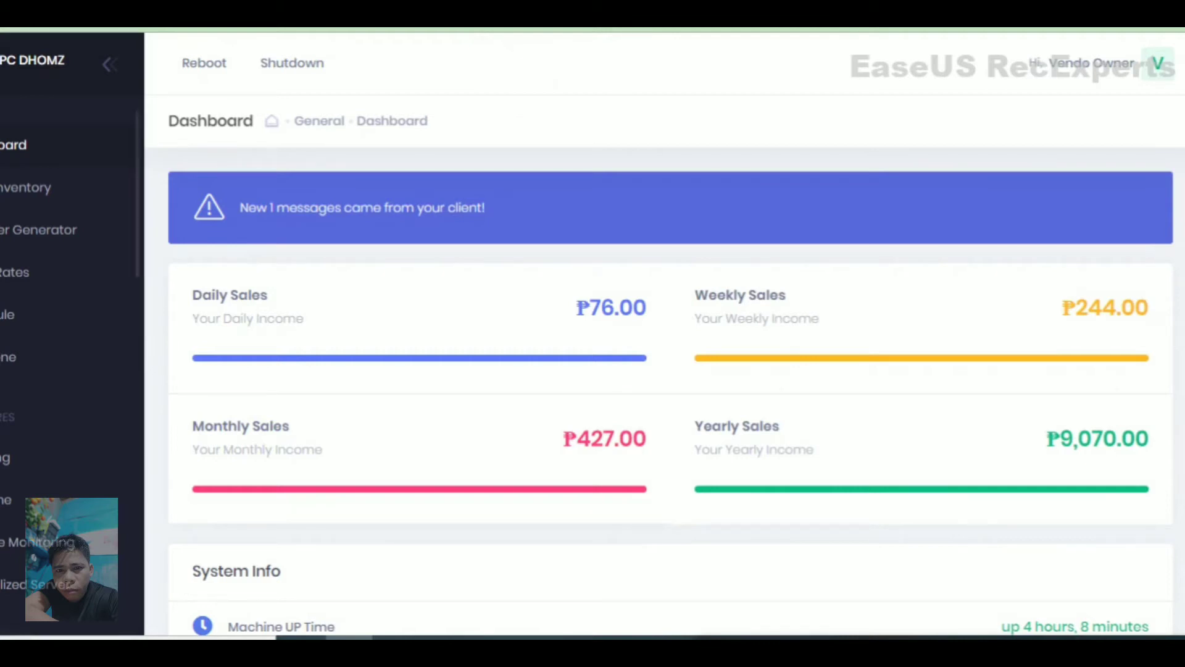
Scroll down the sidebar menu to the Clients section's Users entry.
scroll(68, 395, "down", 2)
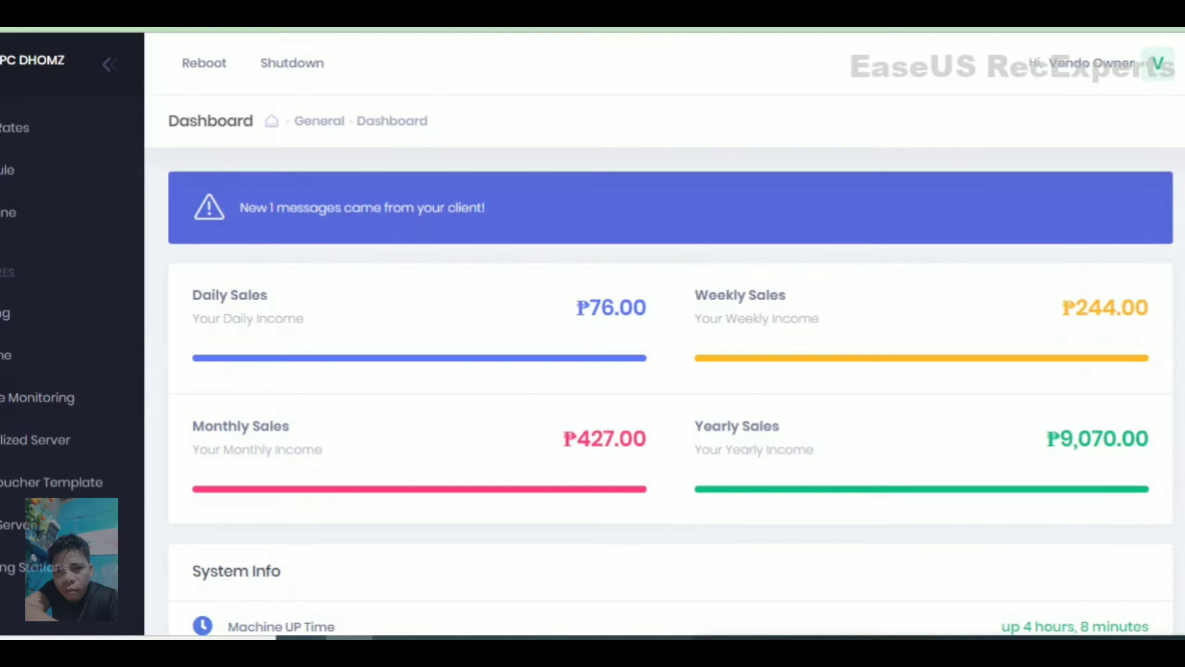
scroll(670, 395, "down", 5)
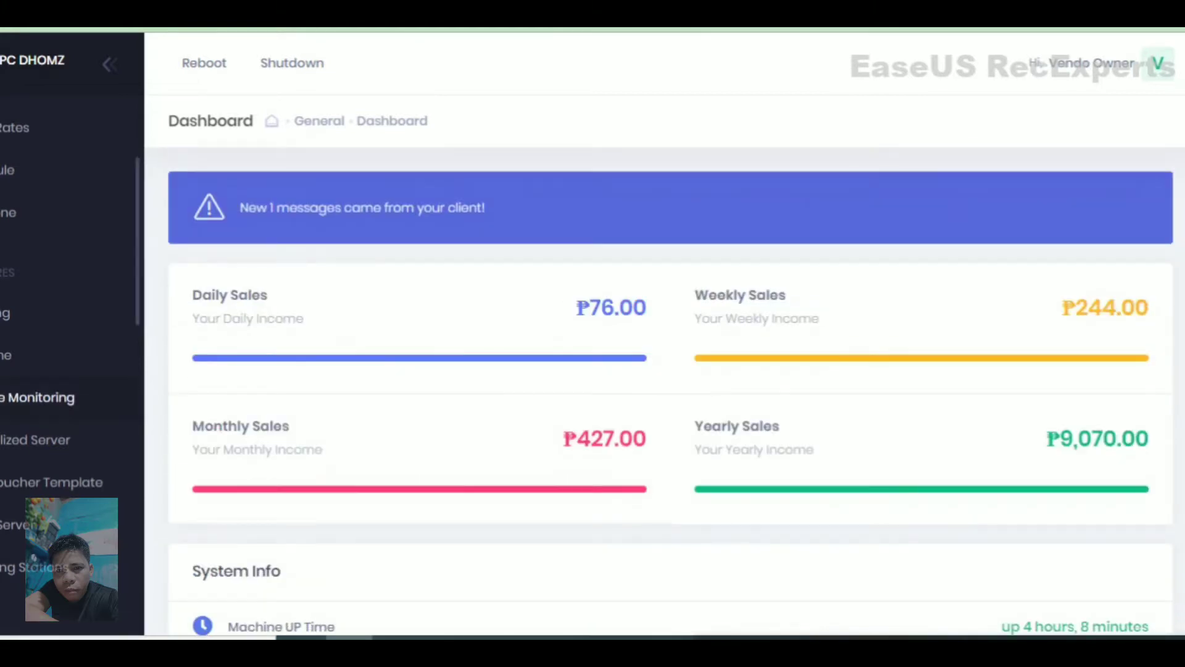
scroll(49, 482, "down", 3)
scroll(49, 481, "down", 3)
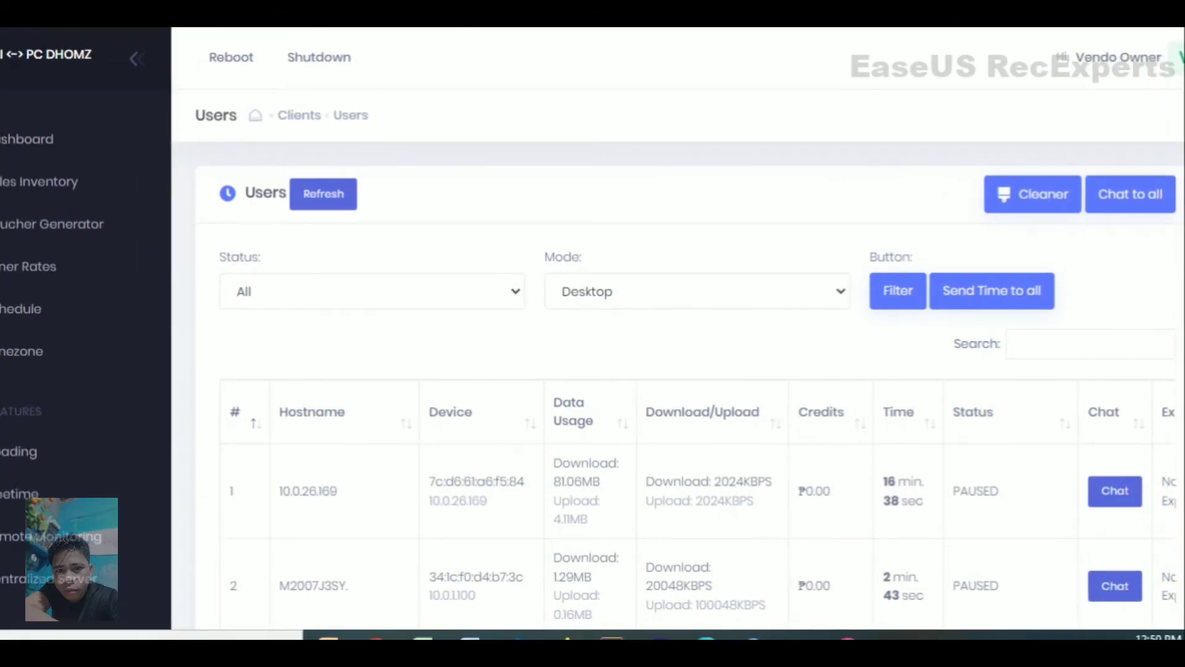
scroll(685, 395, "down", 2)
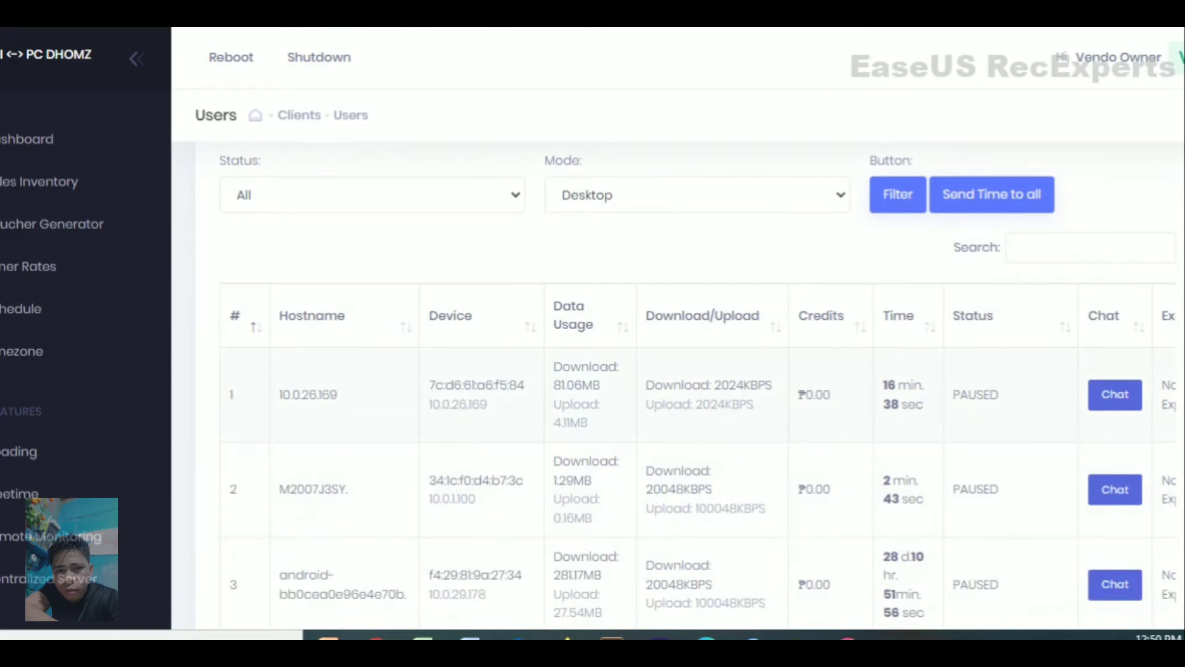
scroll(685, 395, "up", 2)
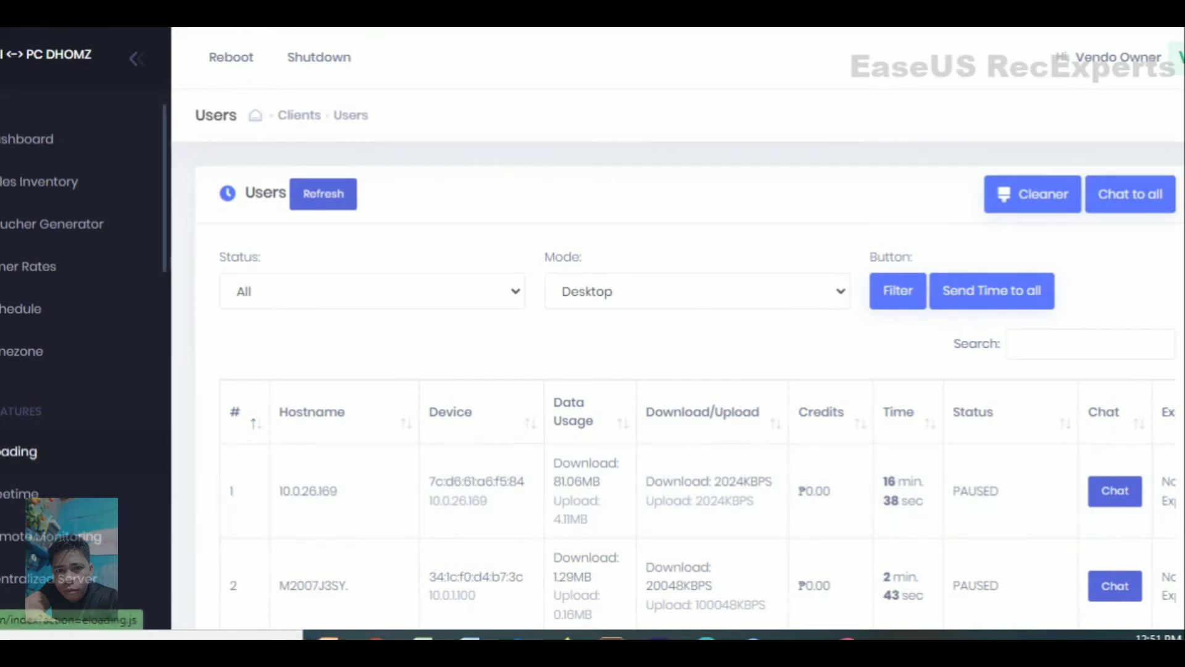
scroll(80, 334, "down", 10)
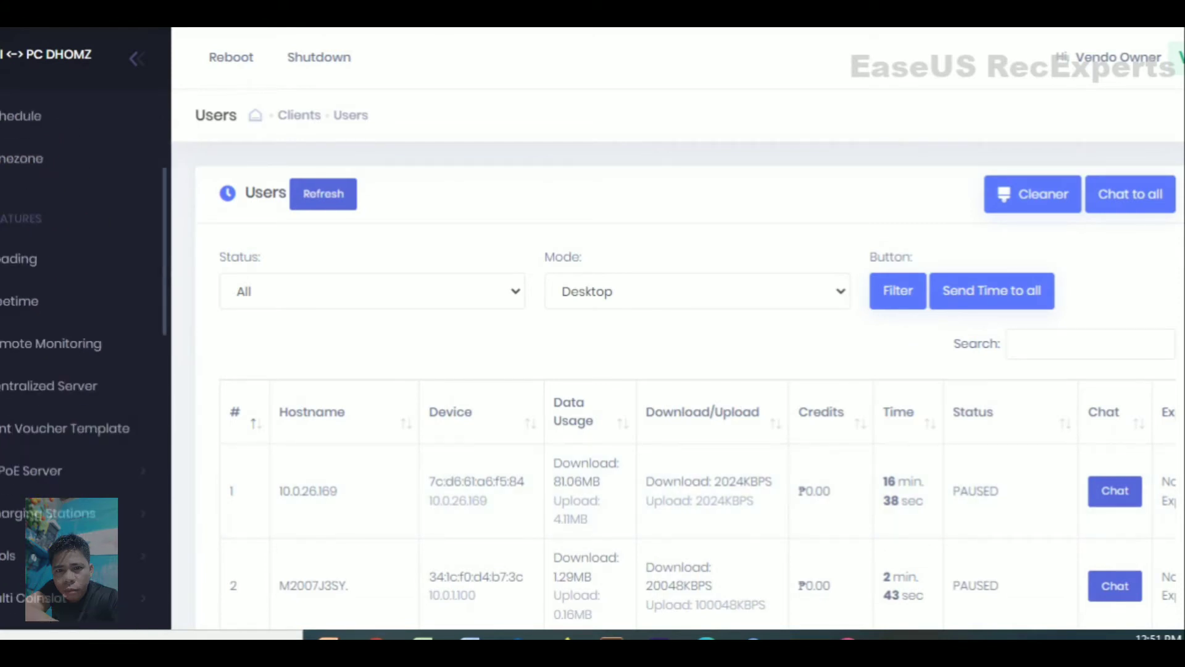
scroll(81, 333, "down", 3)
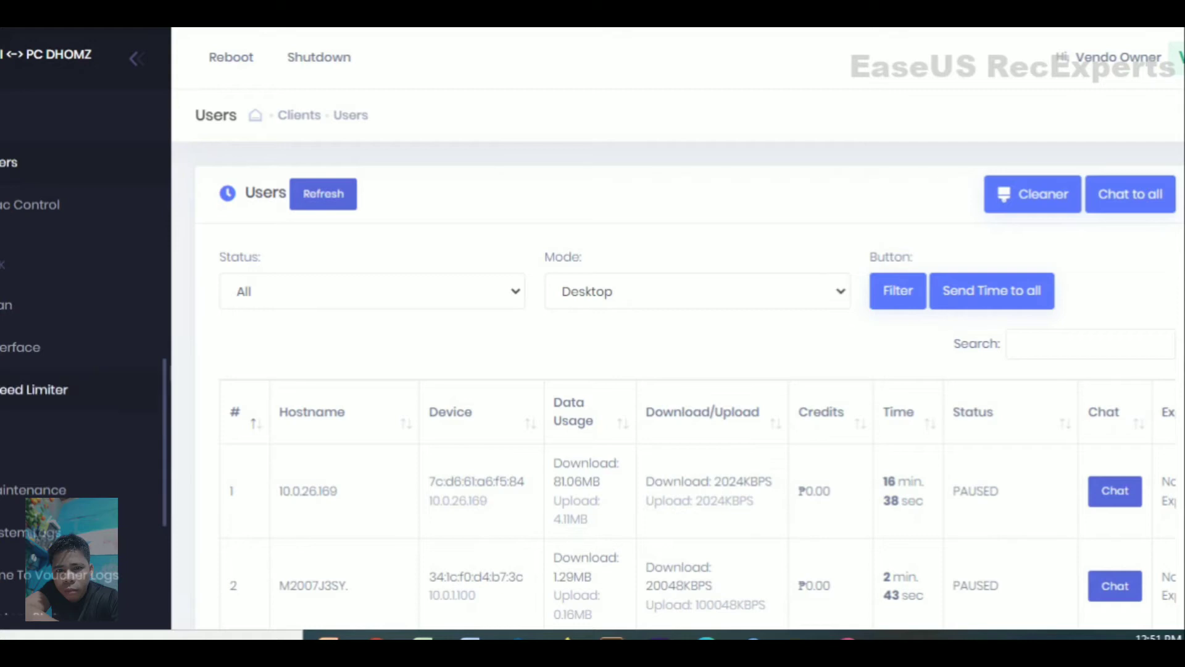
scroll(80, 333, "up", 3)
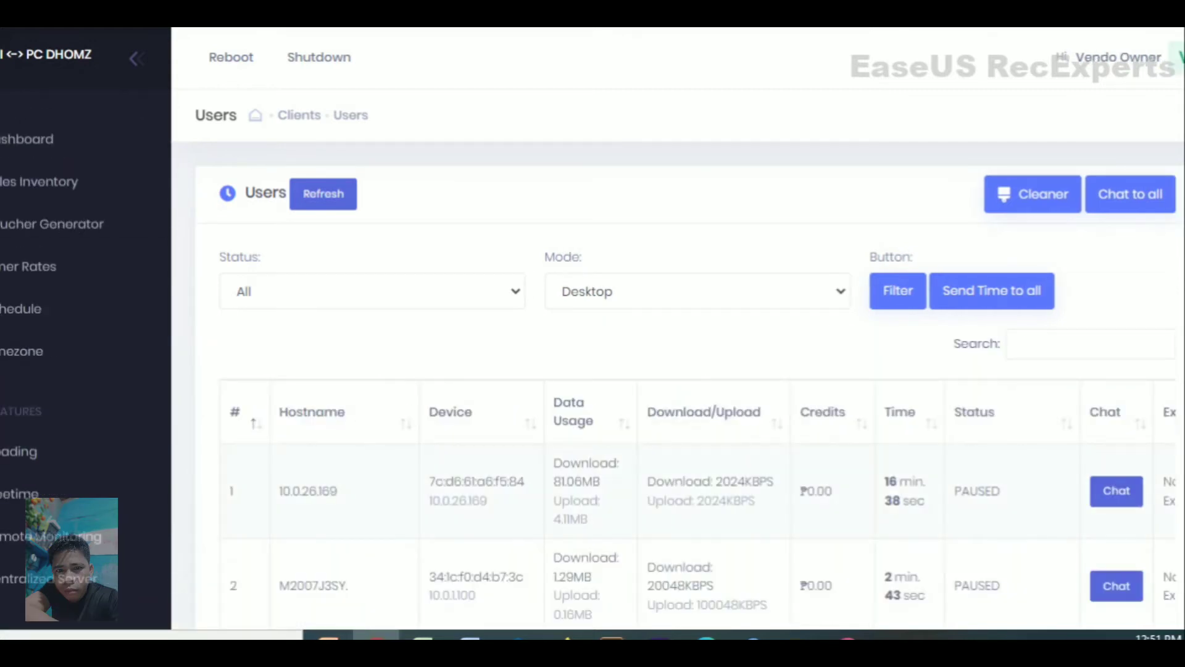
scroll(690, 385, "down", 6)
scroll(690, 385, "down", 12)
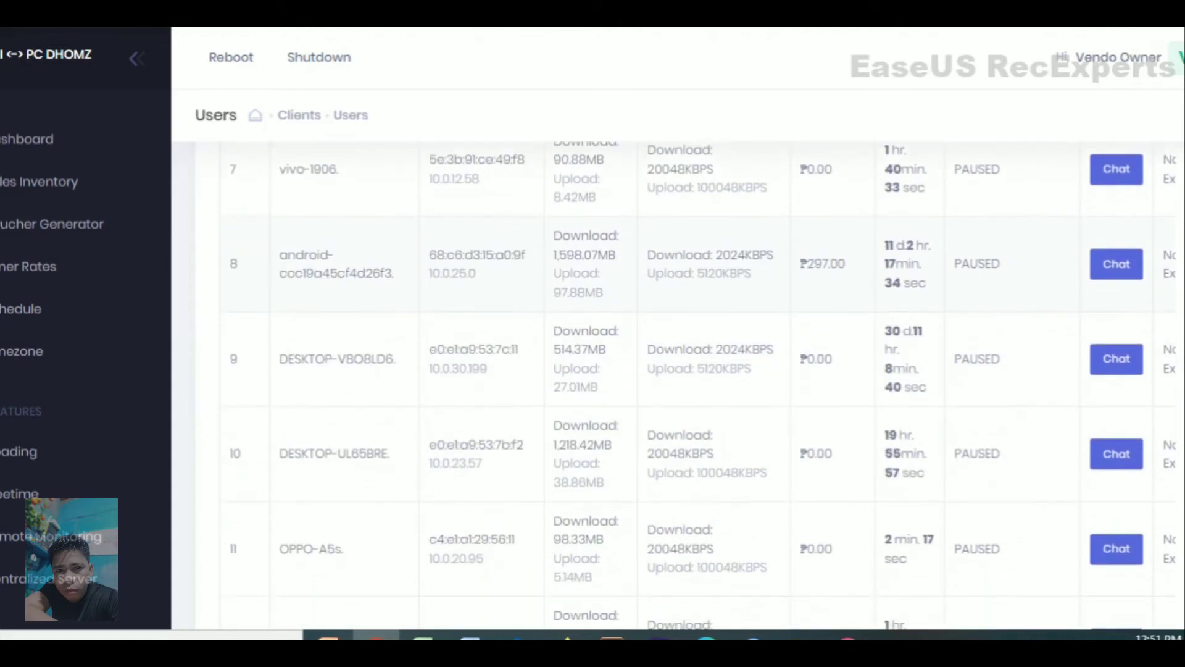
scroll(690, 385, "down", 13)
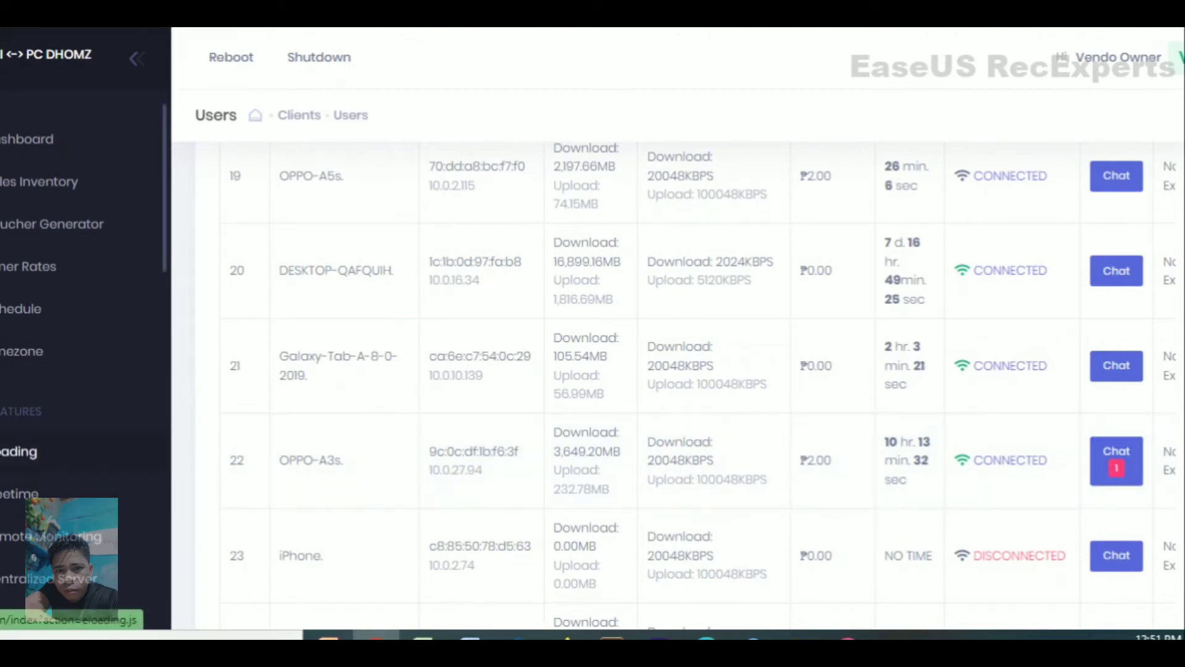
scroll(62, 432, "down", 4)
scroll(74, 537, "down", 10)
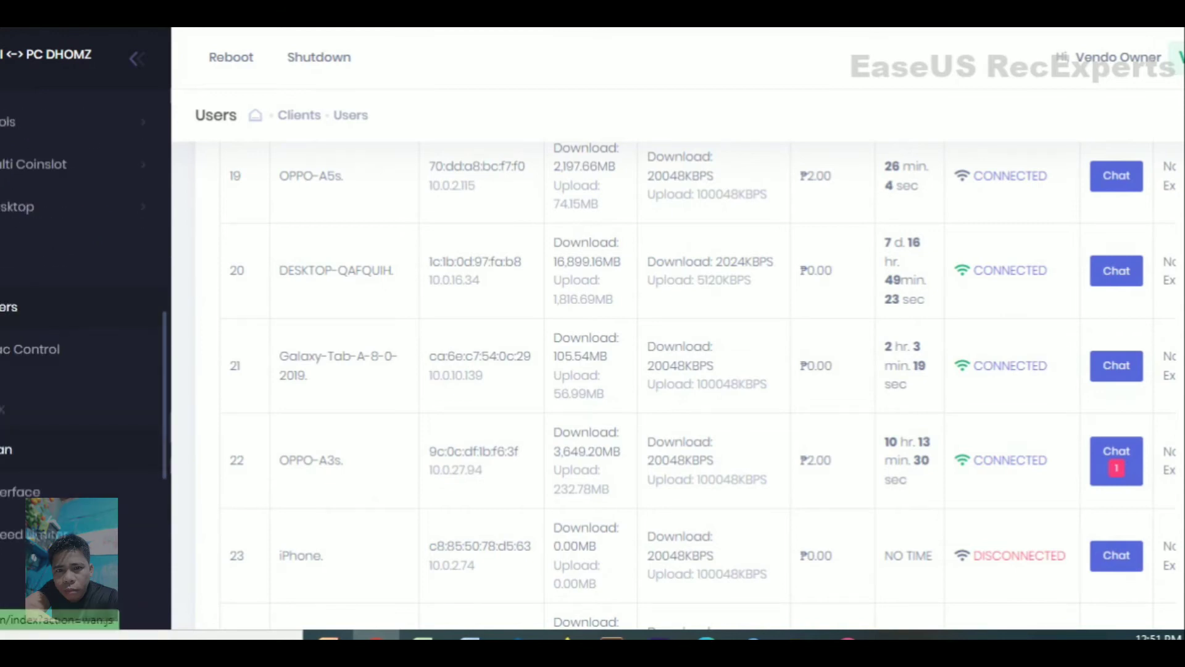
scroll(61, 444, "down", 4)
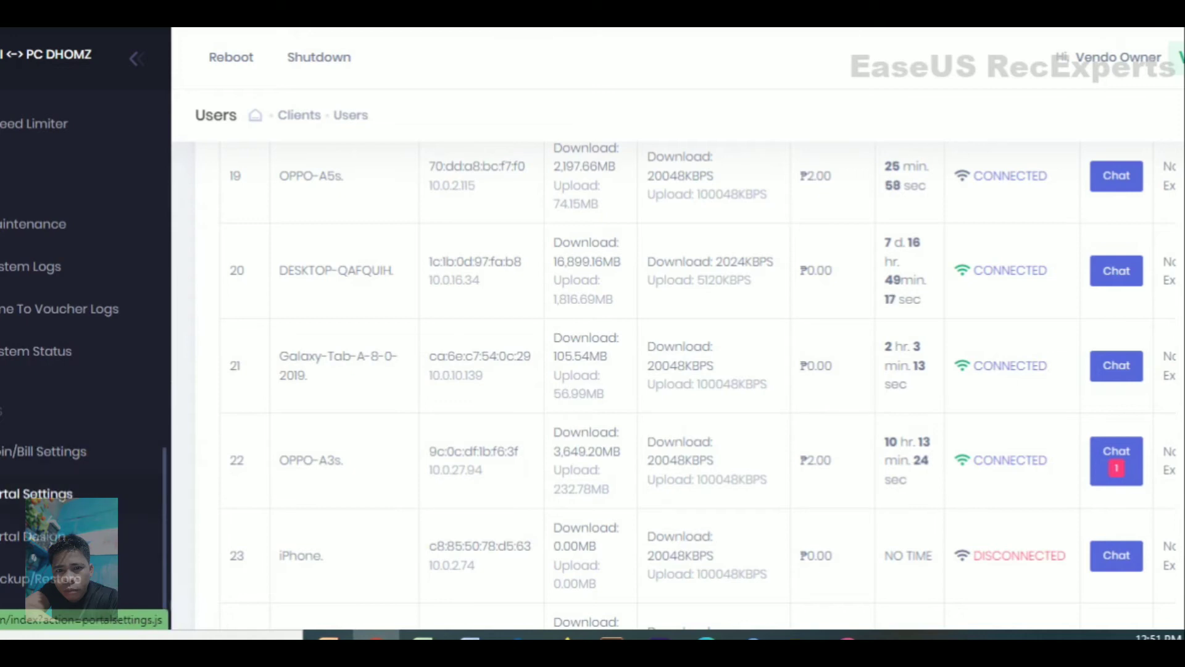
left_click(37, 493)
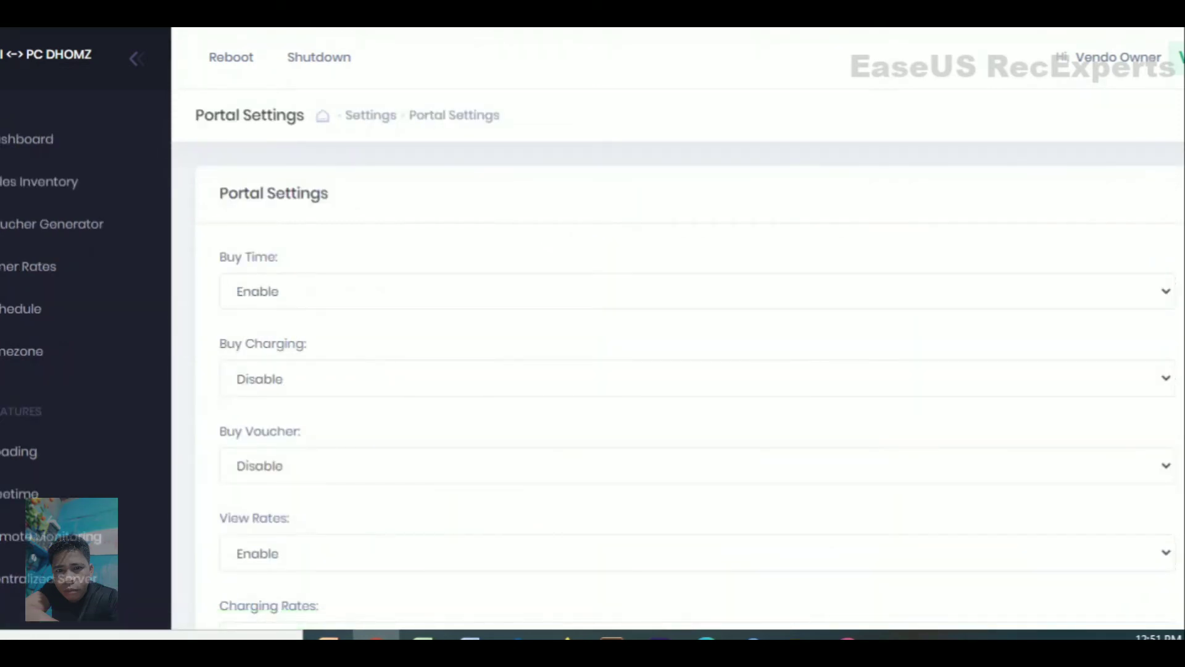
scroll(689, 382, "down", 10)
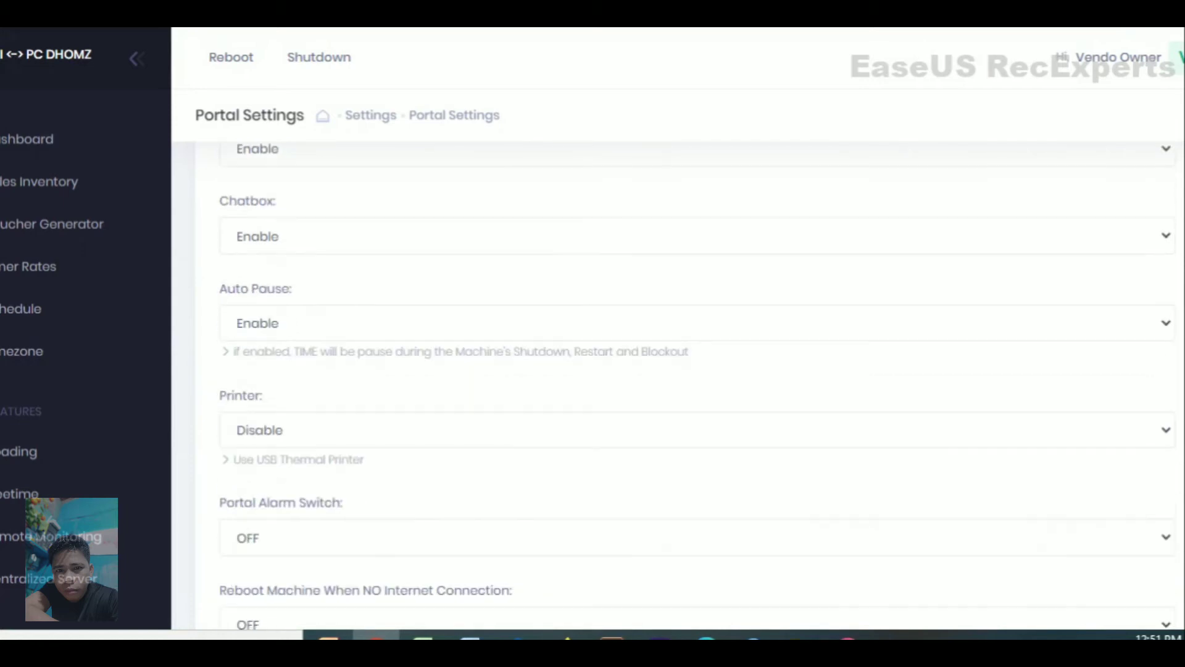
scroll(690, 383, "down", 2)
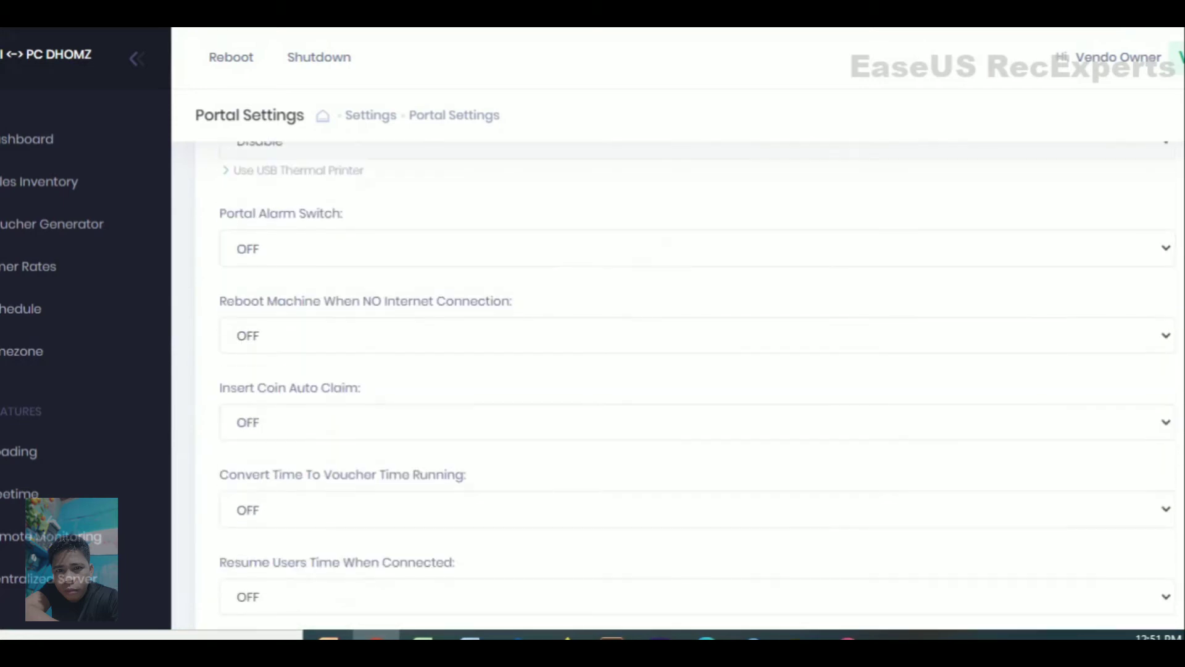
scroll(689, 383, "down", 3)
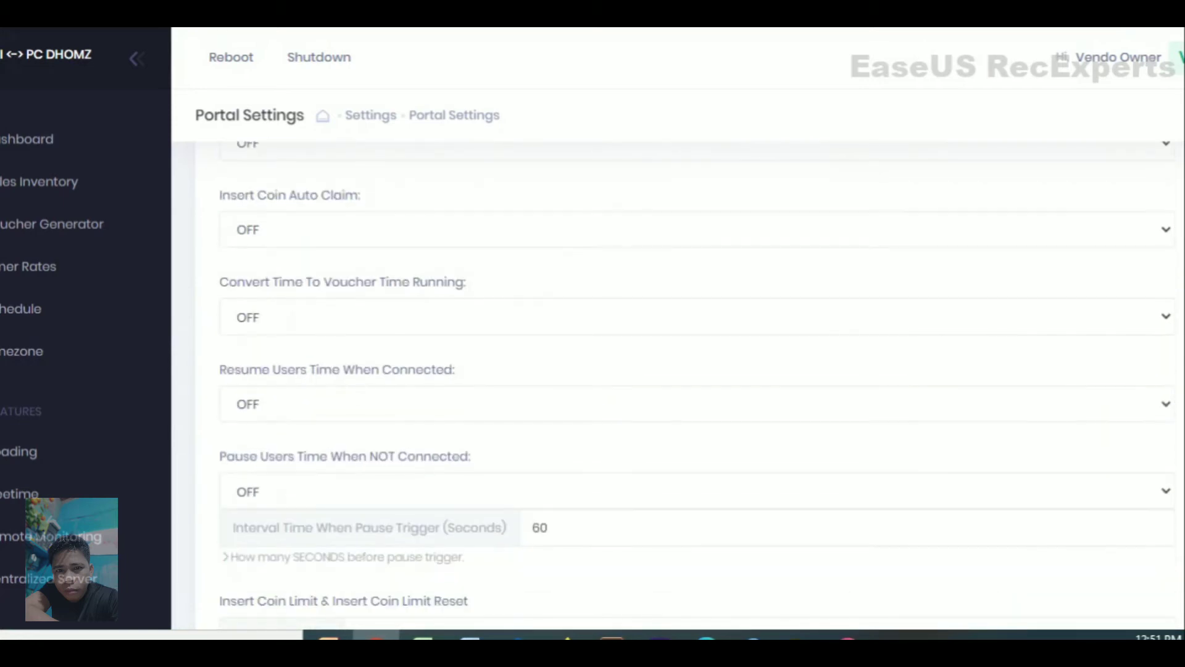
scroll(690, 382, "down", 5)
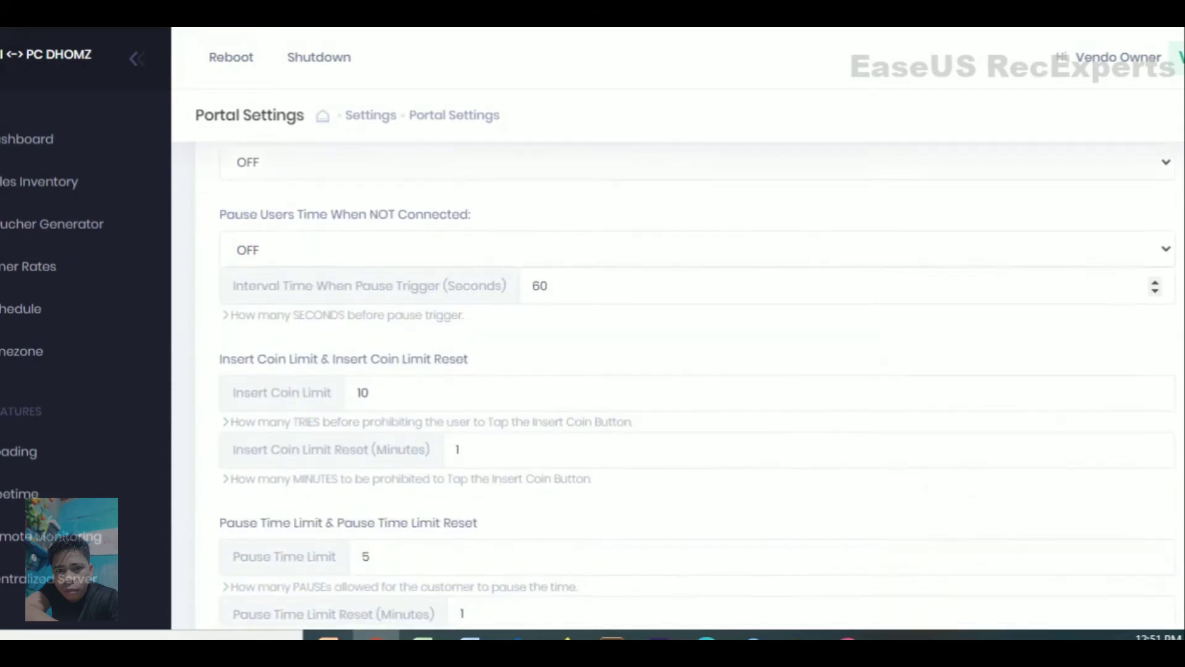
scroll(690, 383, "down", 1)
scroll(690, 382, "down", 2)
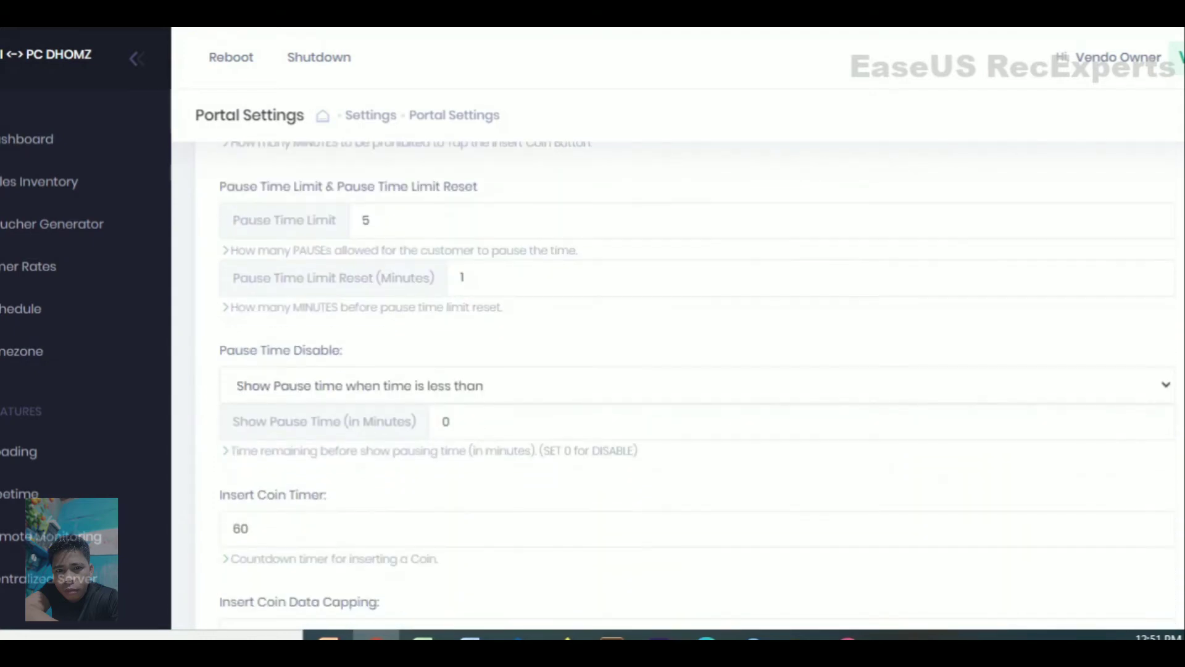
scroll(1148, 333, "down", 3)
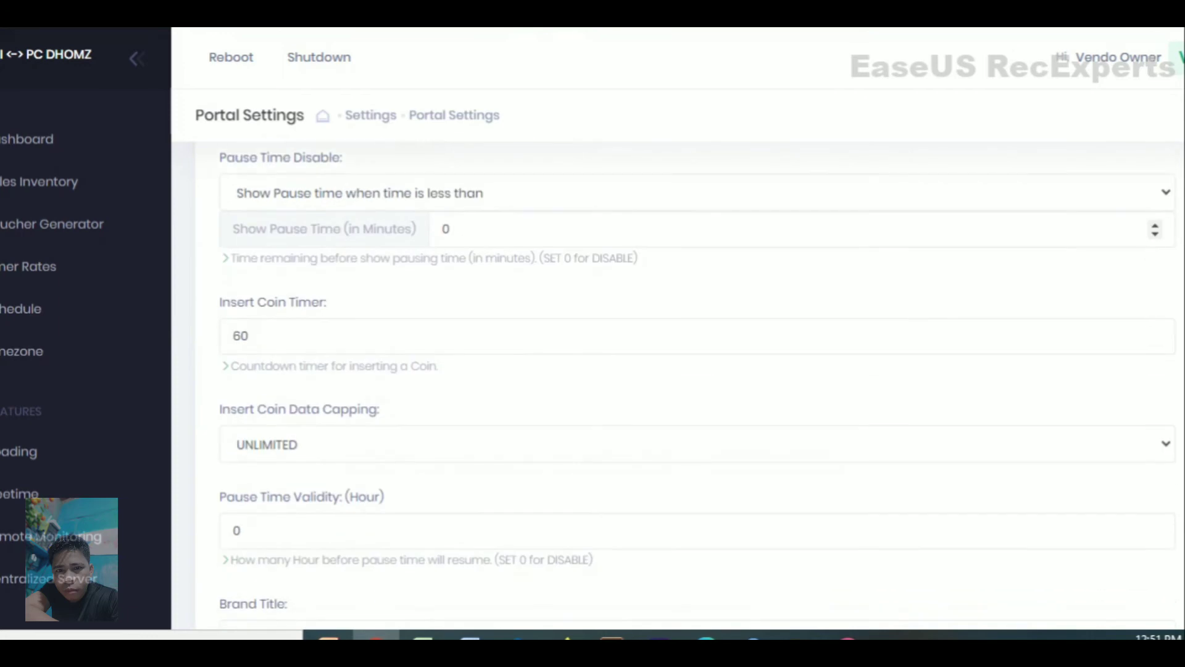
scroll(1148, 333, "down", 5)
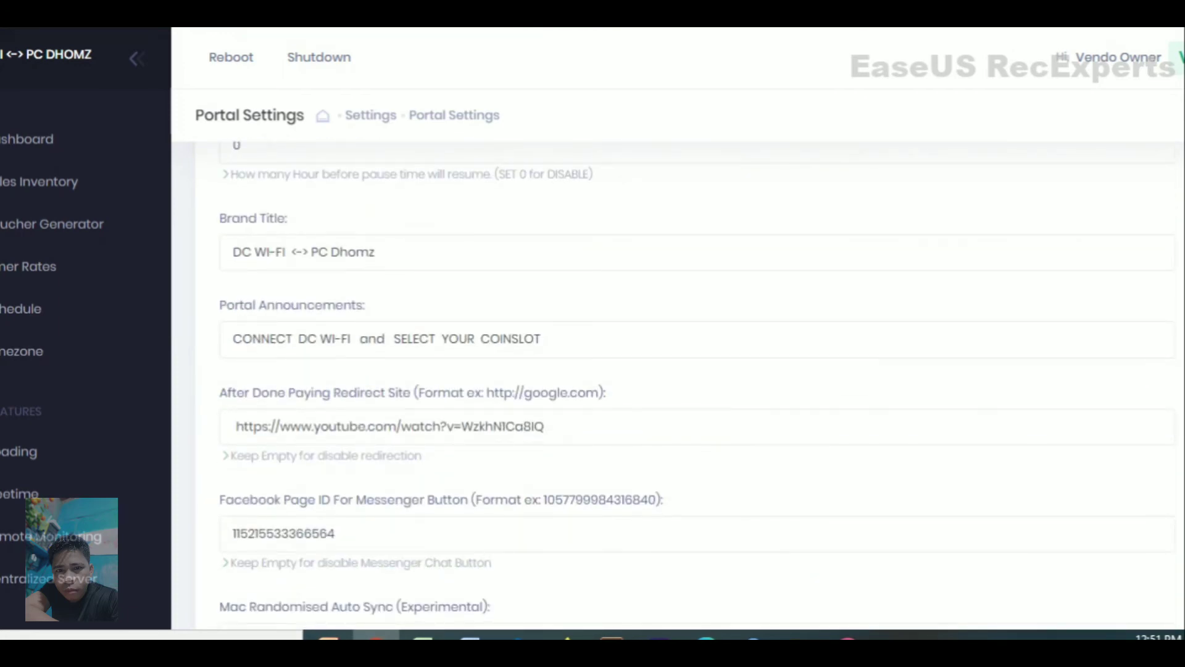
scroll(690, 382, "down", 1)
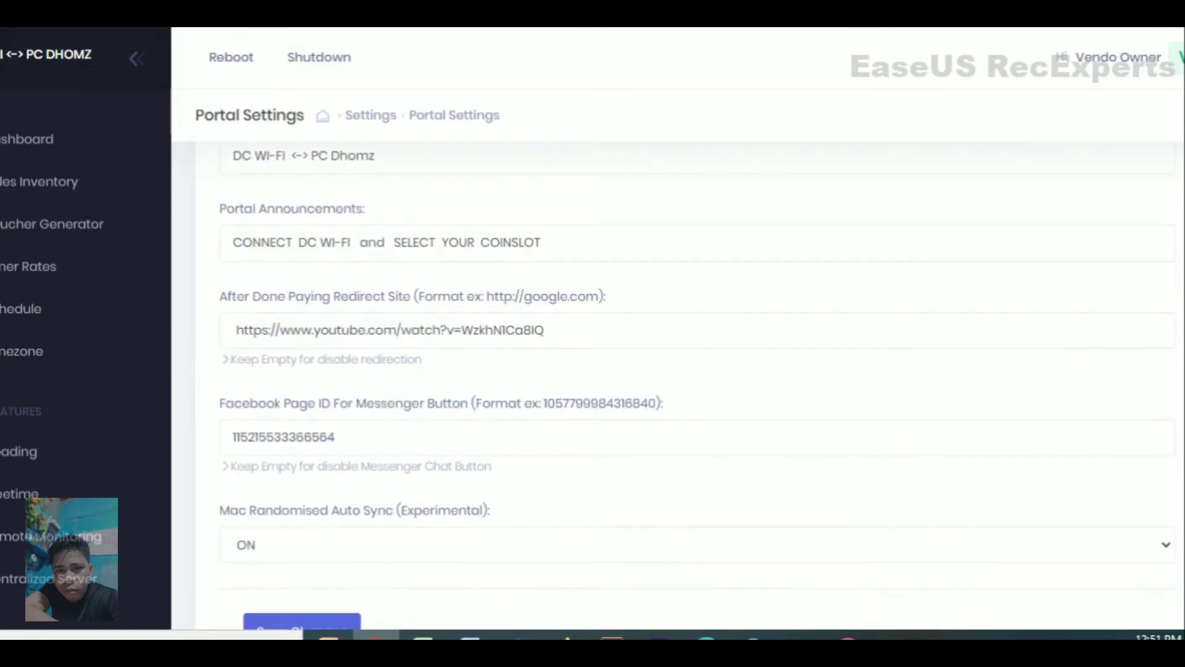
scroll(689, 383, "up", 1)
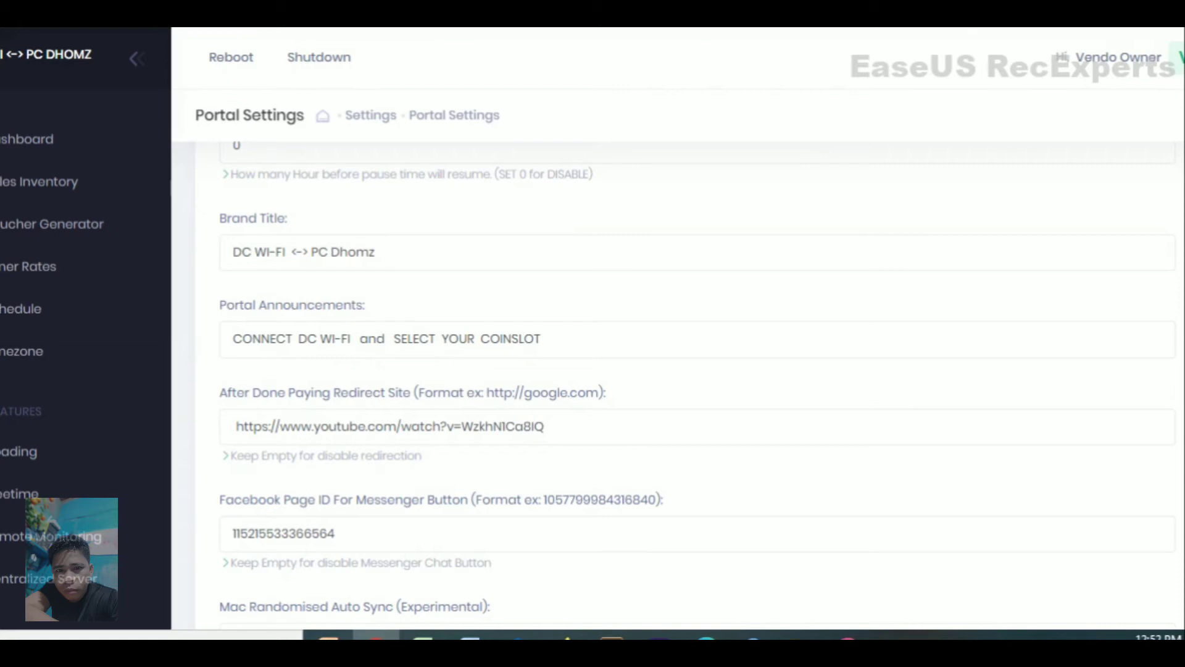
left_click_drag(543, 338, 232, 338)
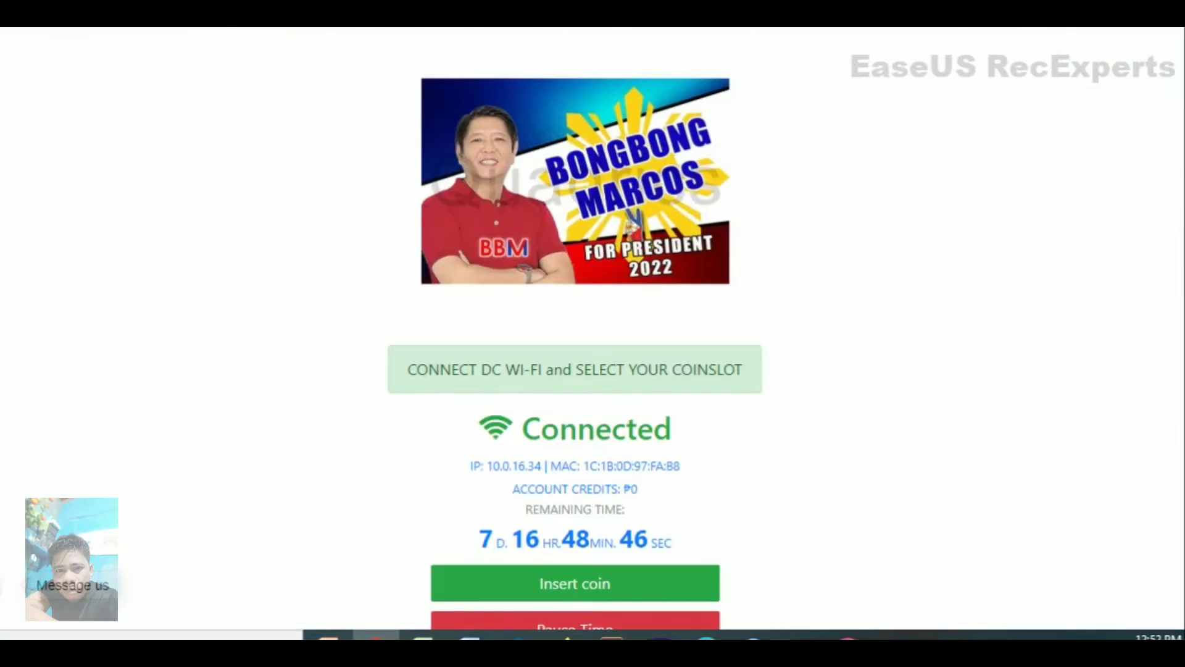
scroll(575, 308, "down", 5)
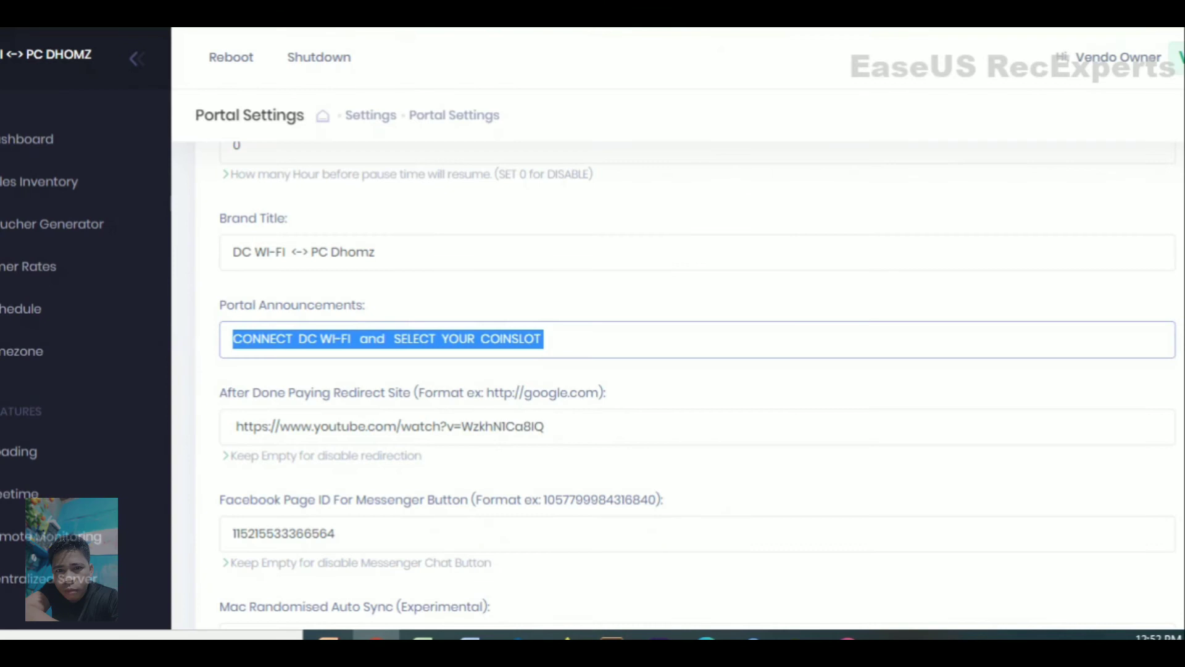
left_click(542, 338)
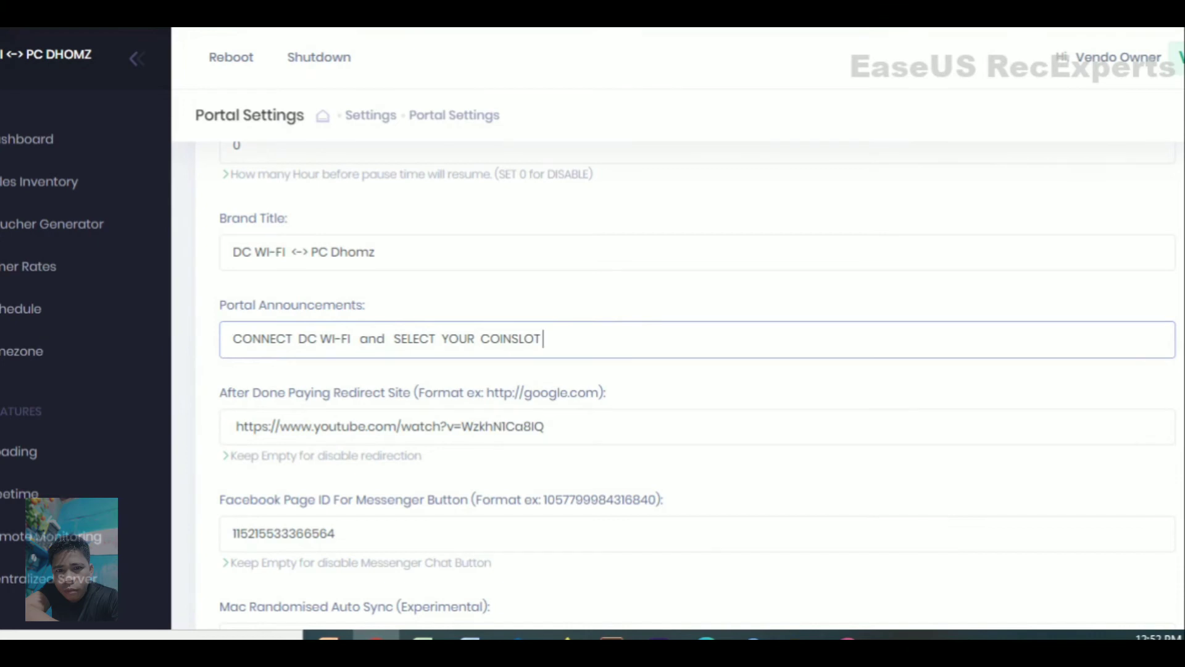
left_click_drag(664, 500, 220, 500)
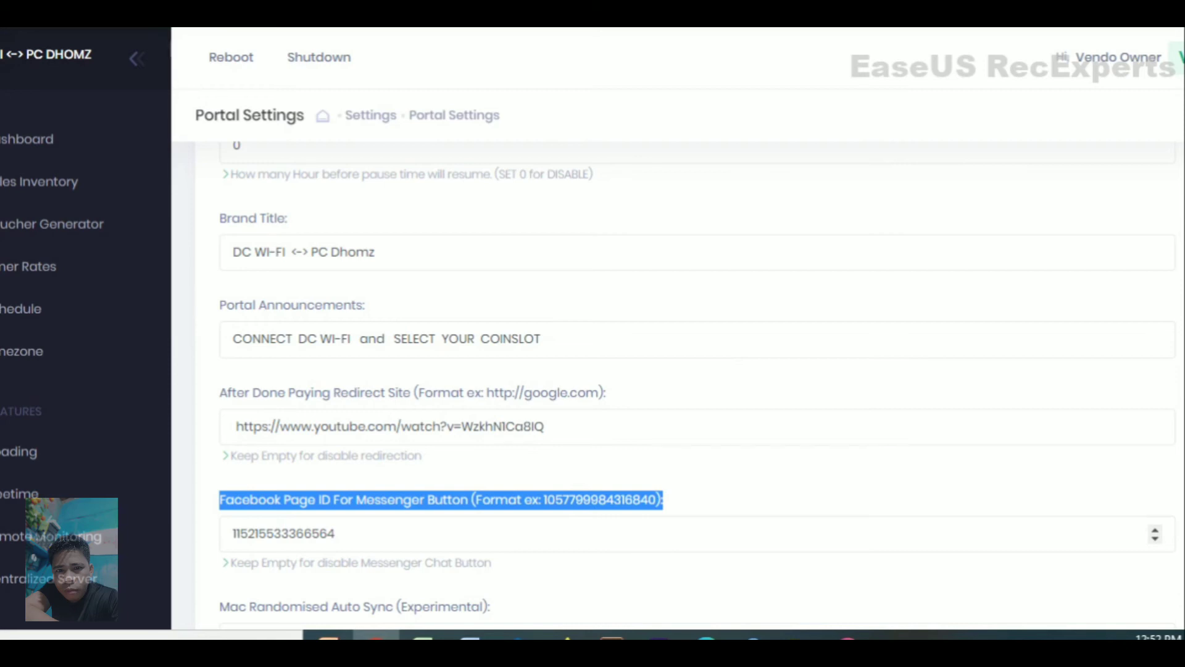
left_click(335, 533)
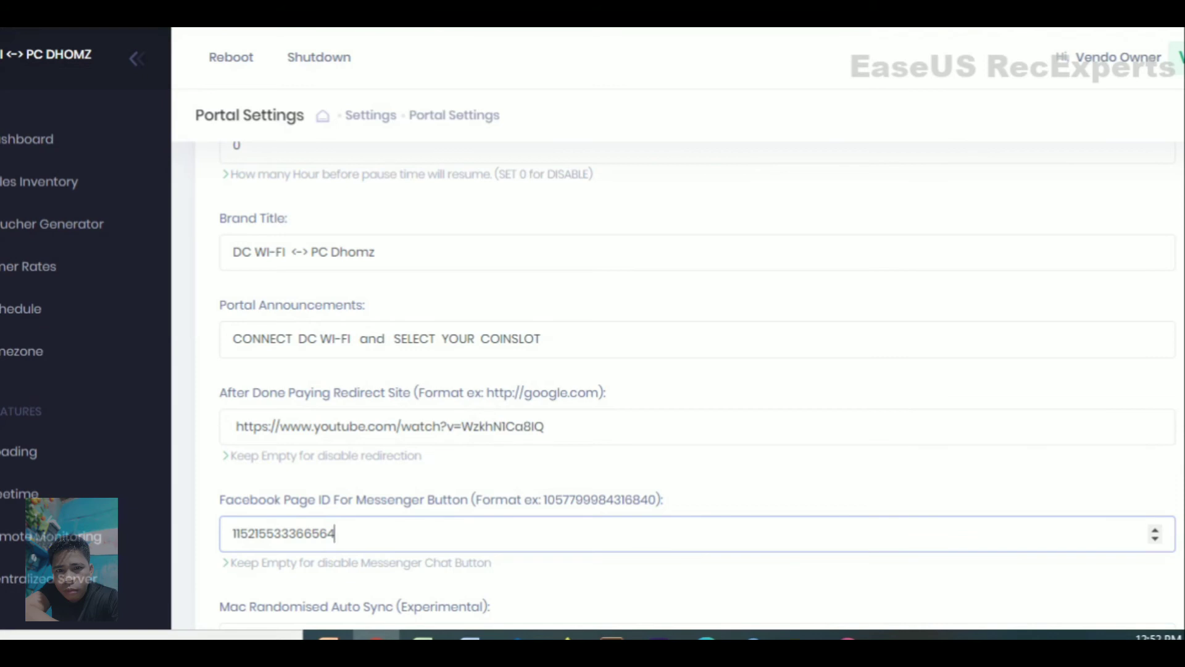
left_click(545, 426)
left_click_drag(544, 426, 233, 426)
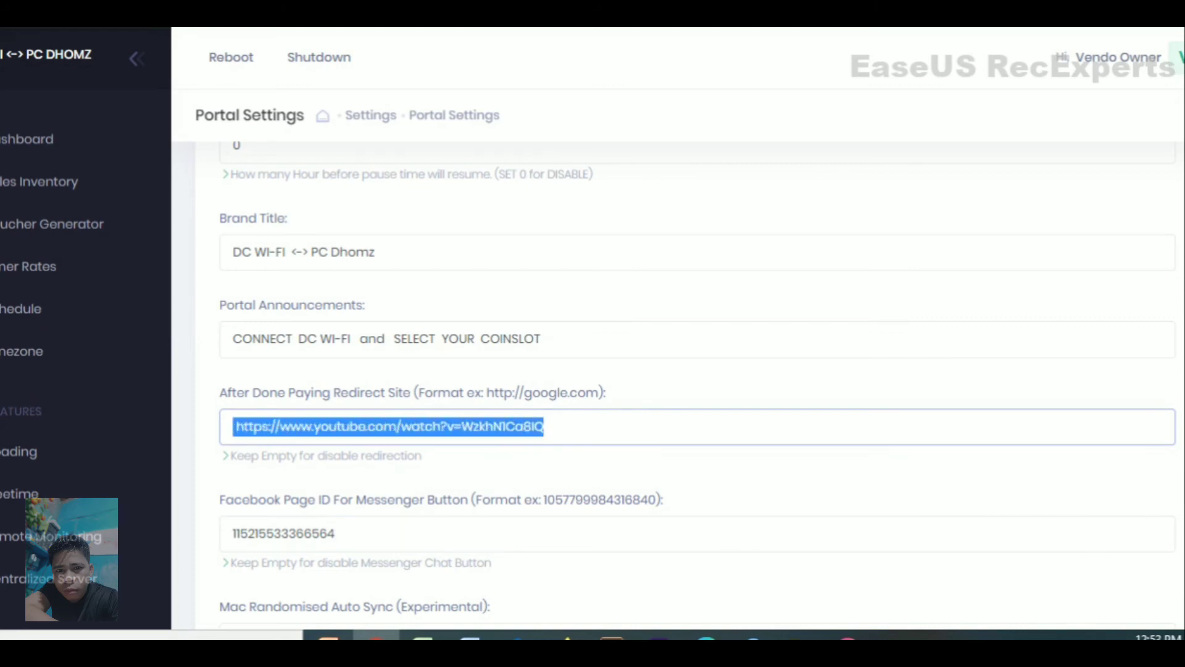
left_click_drag(606, 392, 219, 393)
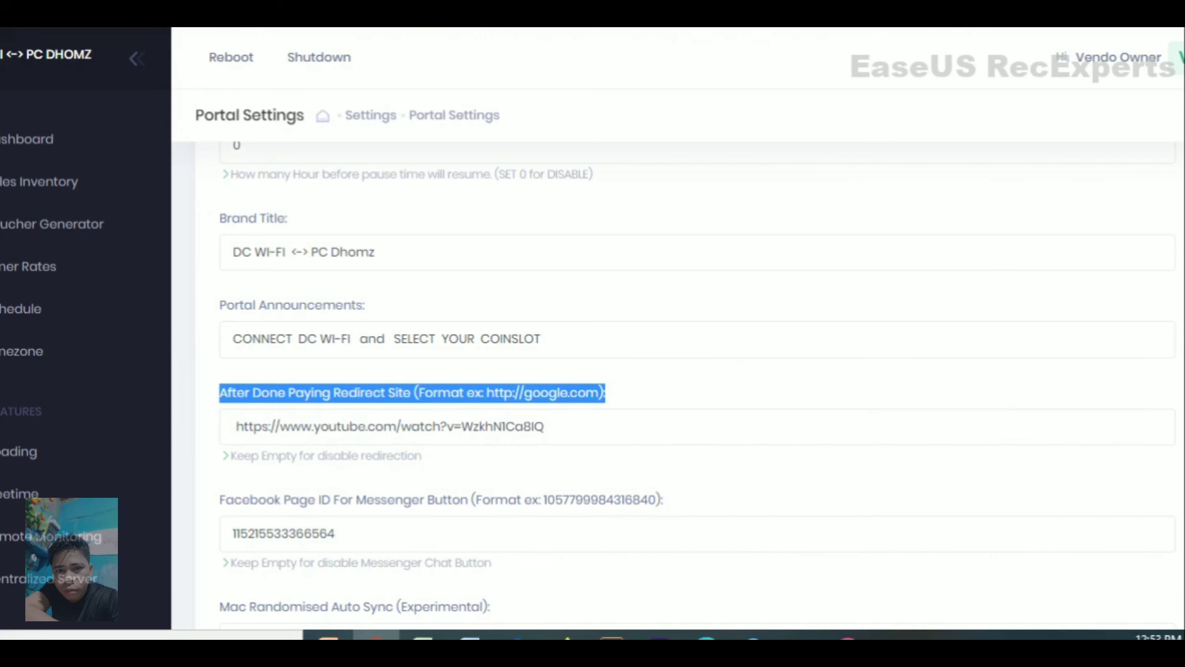
left_click(440, 426)
key("ctrl+a")
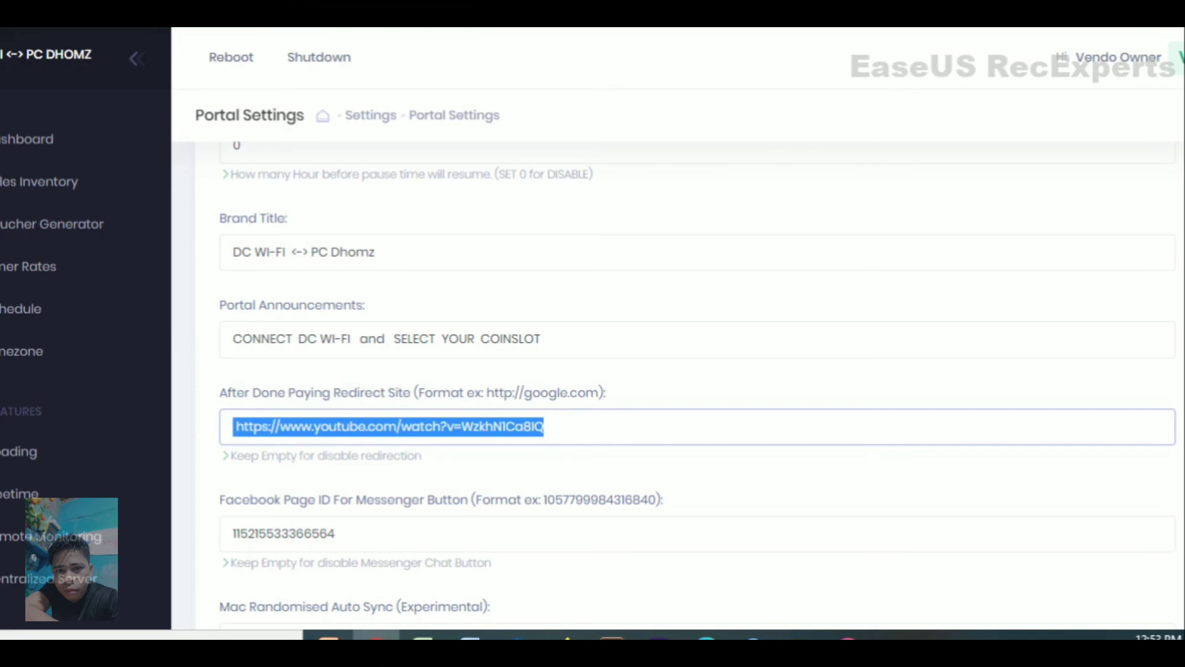
left_click(335, 534)
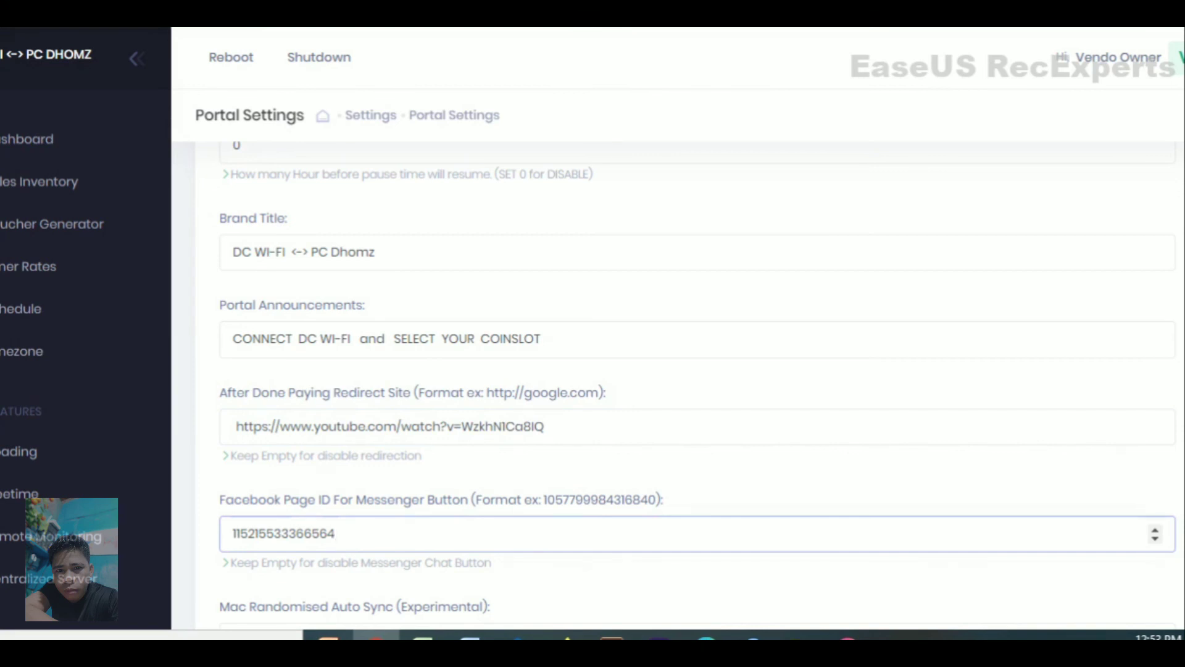
scroll(685, 389, "down", 5)
scroll(685, 389, "up", 5)
scroll(686, 389, "up", 15)
scroll(685, 389, "up", 10)
scroll(685, 389, "down", 20)
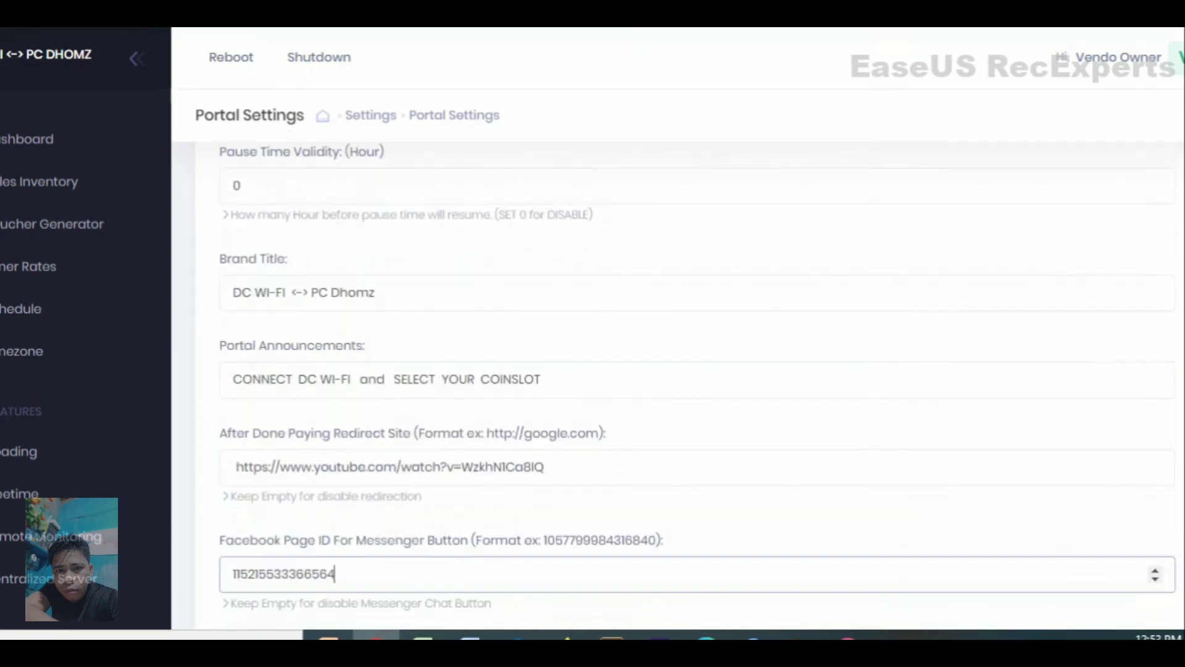
scroll(685, 389, "down", 4)
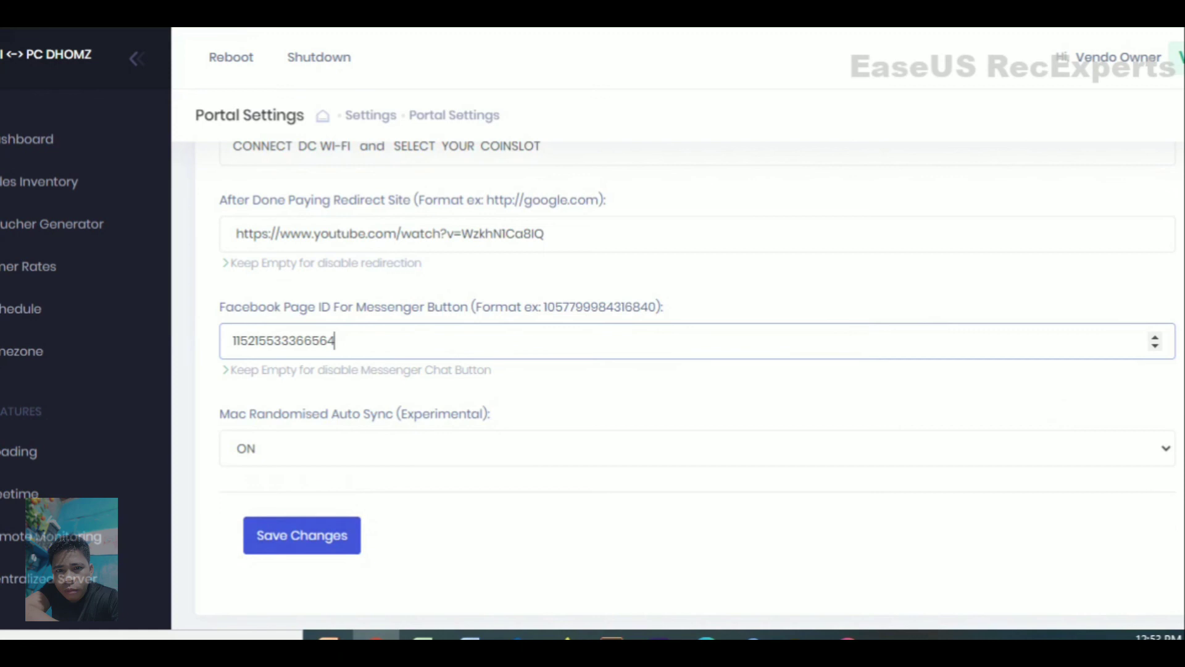
scroll(302, 512, "down", 10)
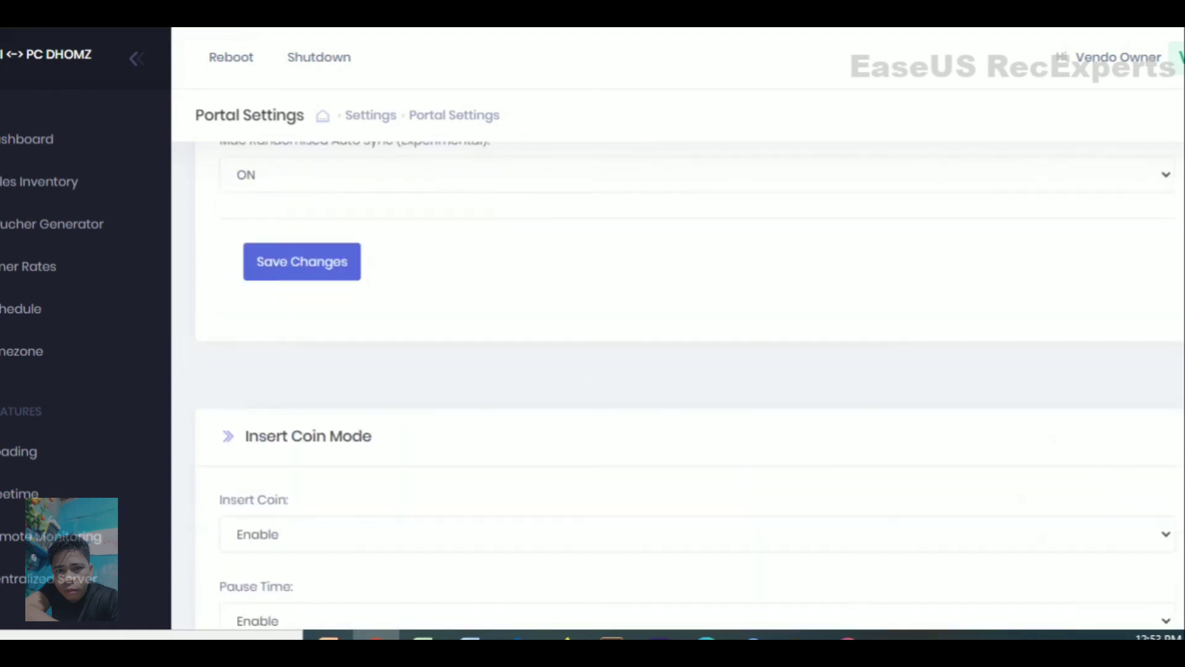
scroll(301, 489, "down", 1)
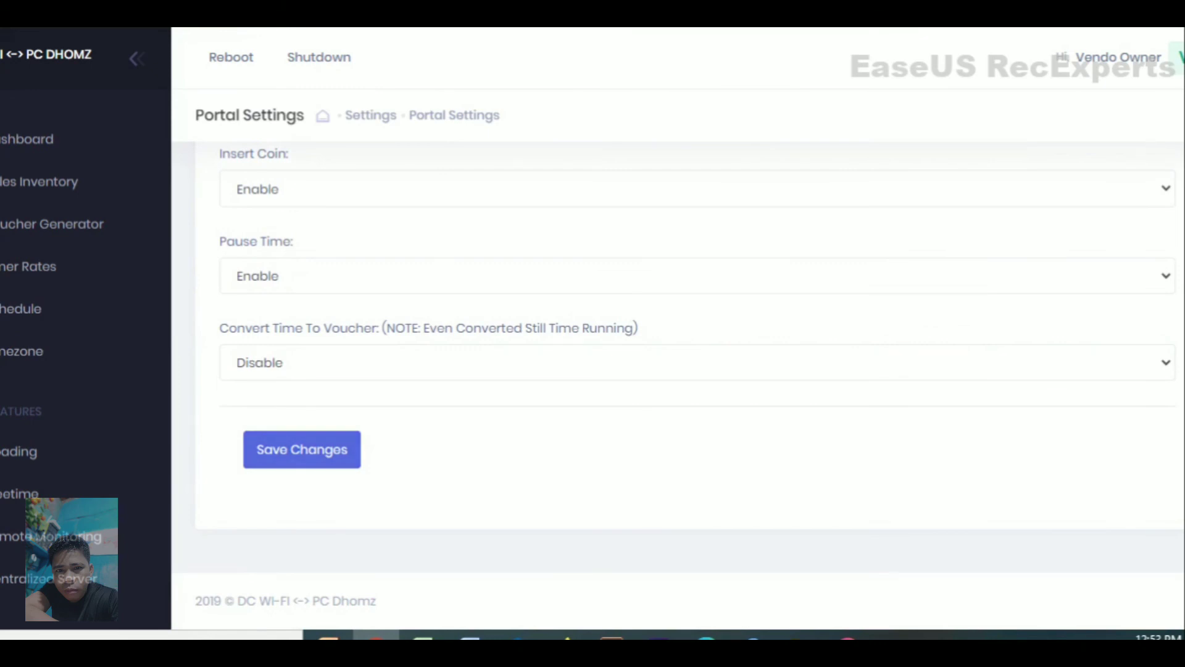
scroll(690, 383, "up", 20)
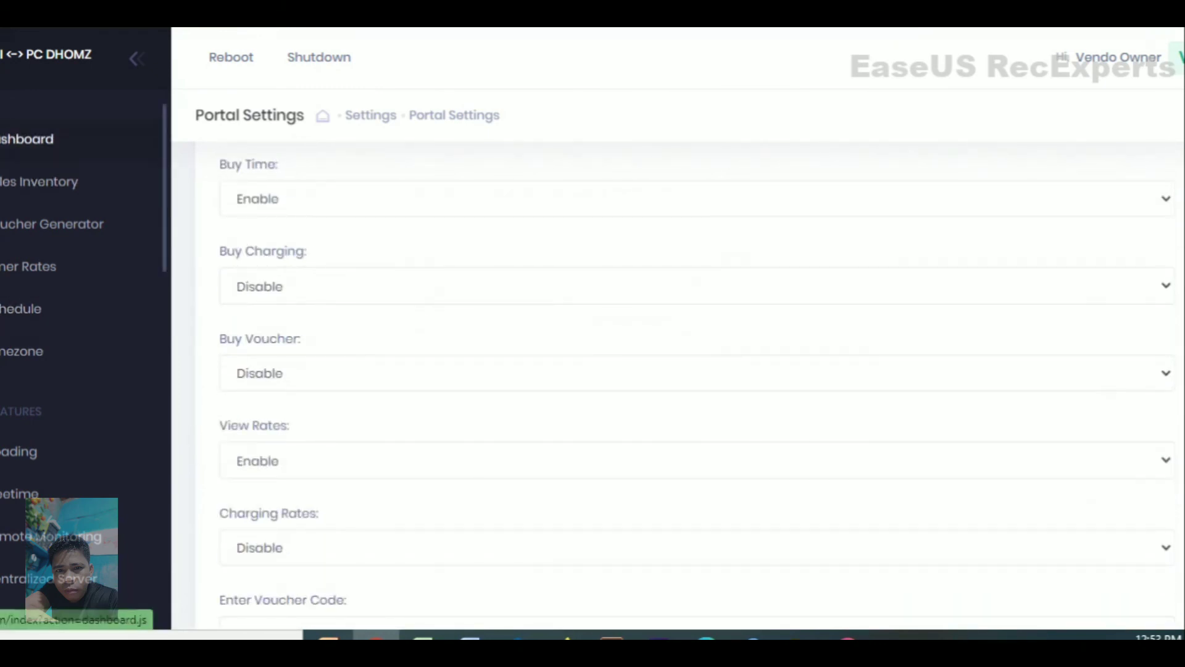
left_click(28, 139)
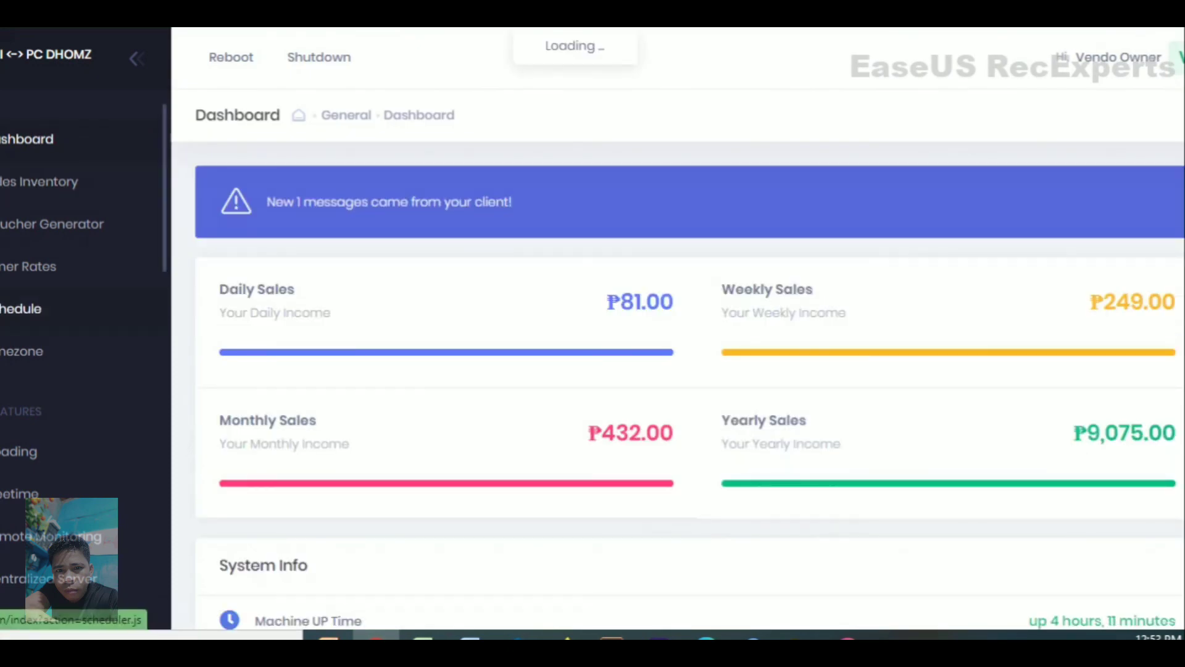
scroll(37, 334, "down", 10)
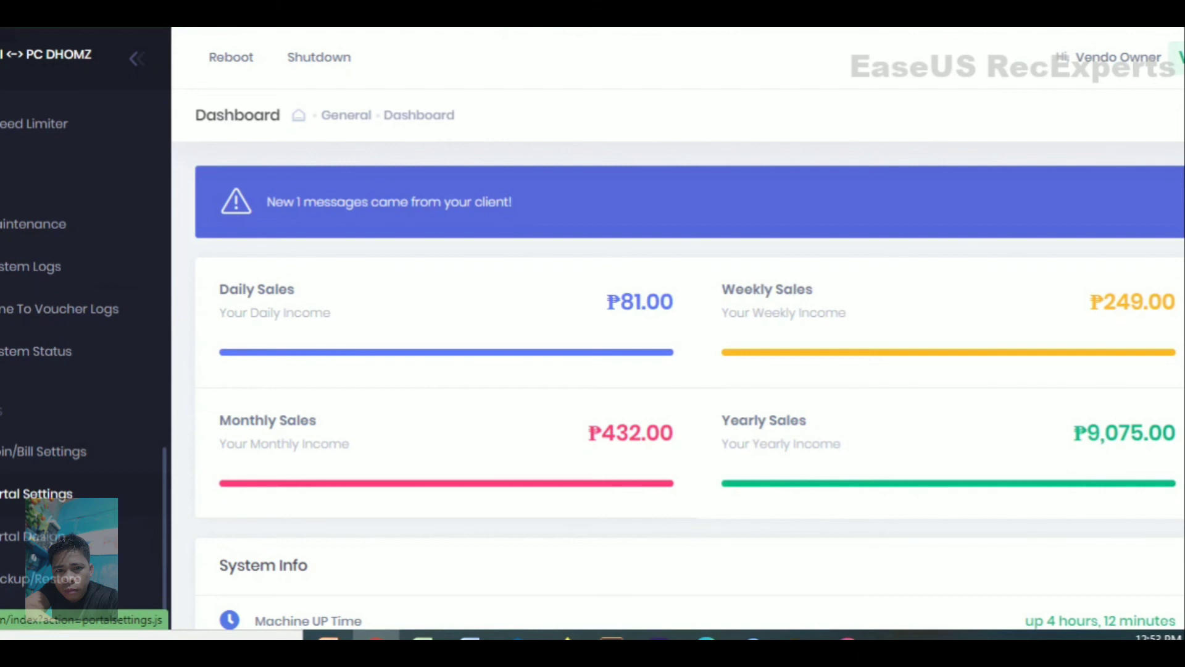
left_click(37, 493)
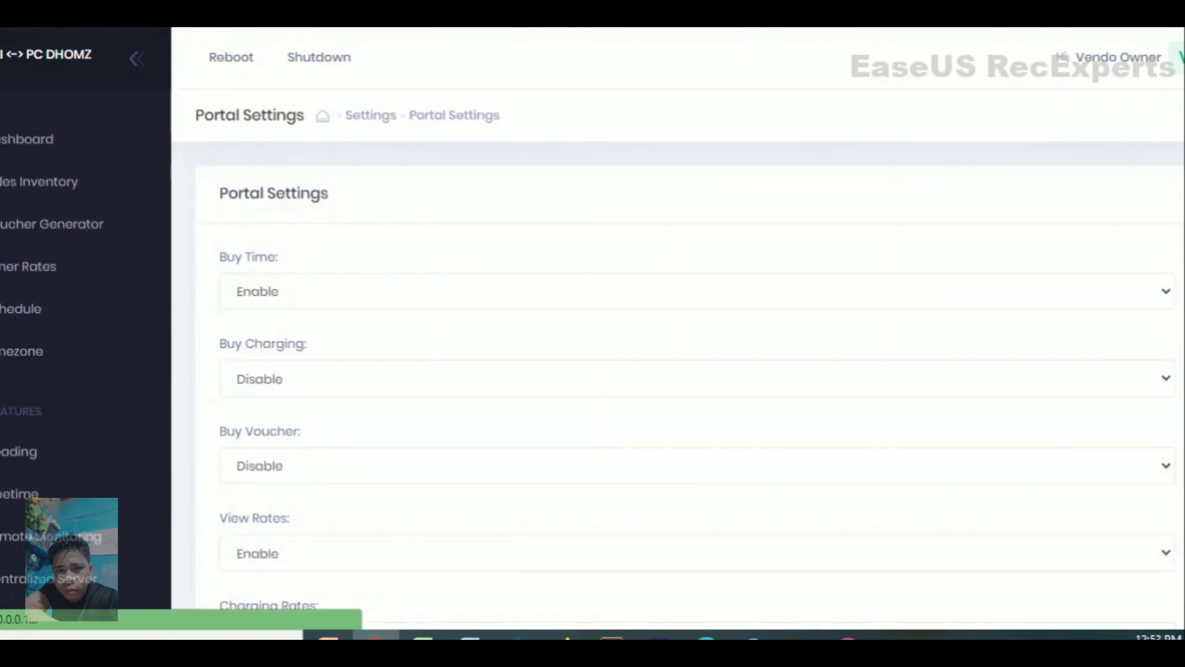
scroll(679, 382, "down", 15)
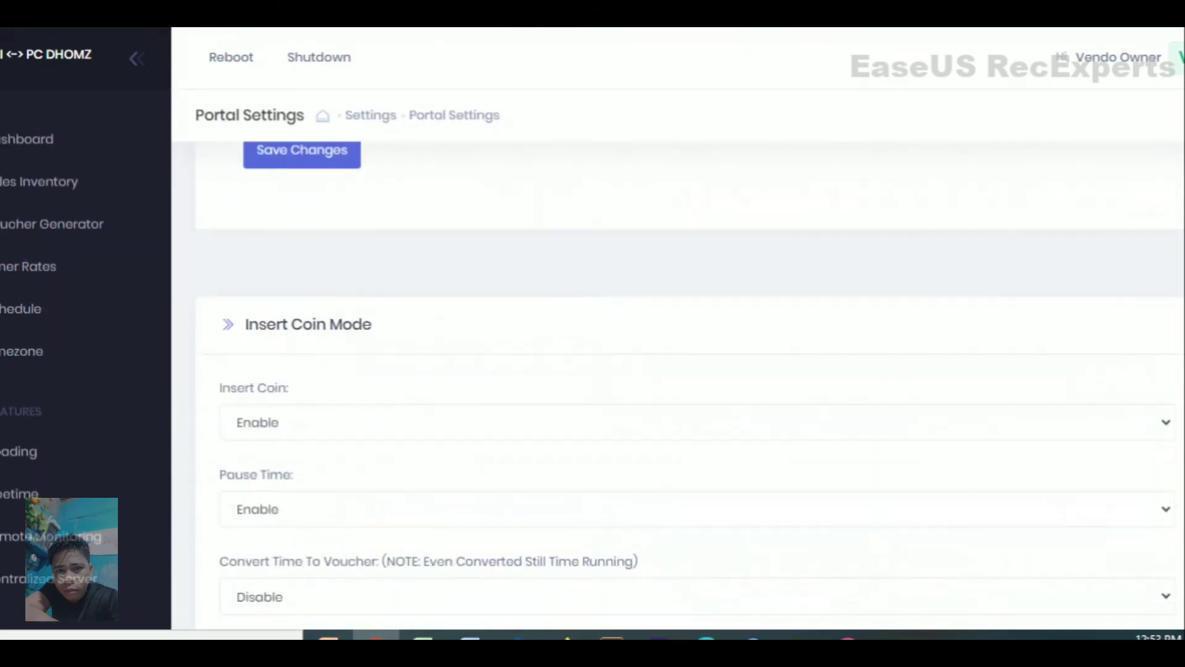
scroll(690, 381, "up", 8)
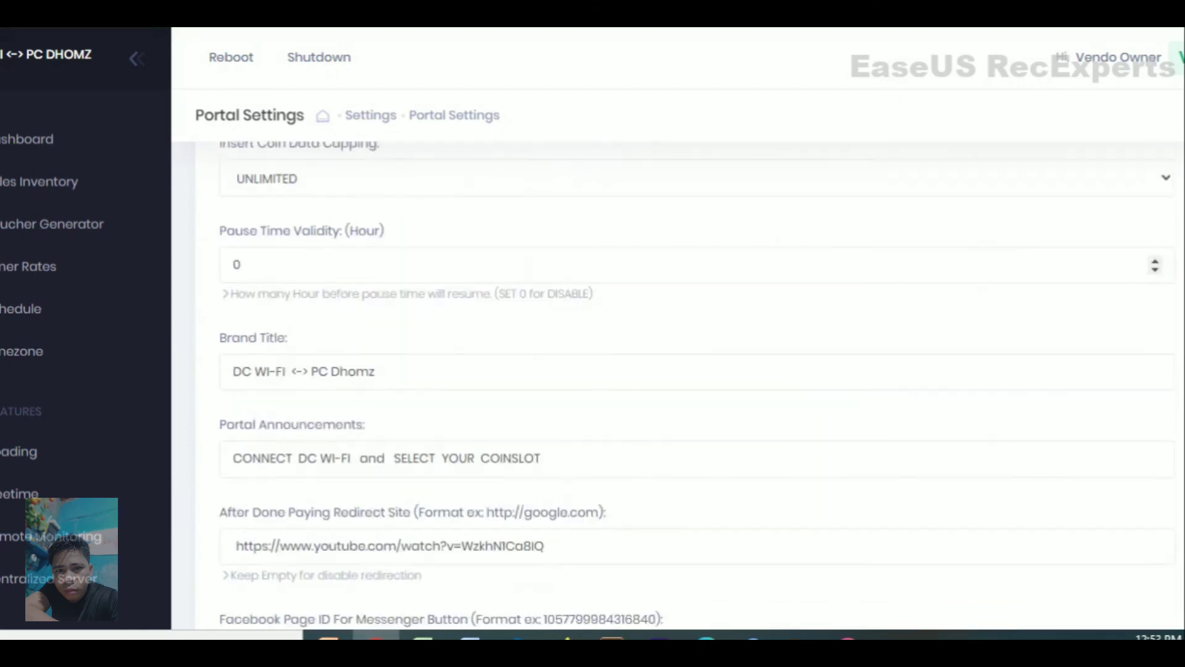
scroll(689, 380, "up", 1)
scroll(690, 380, "up", 5)
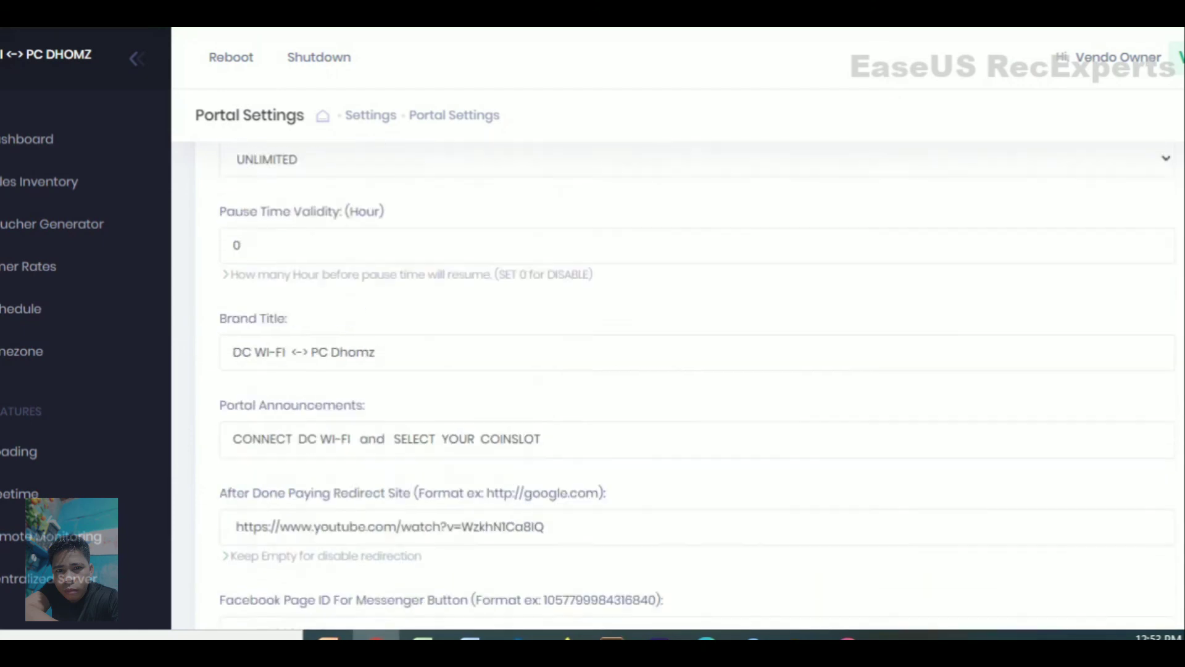